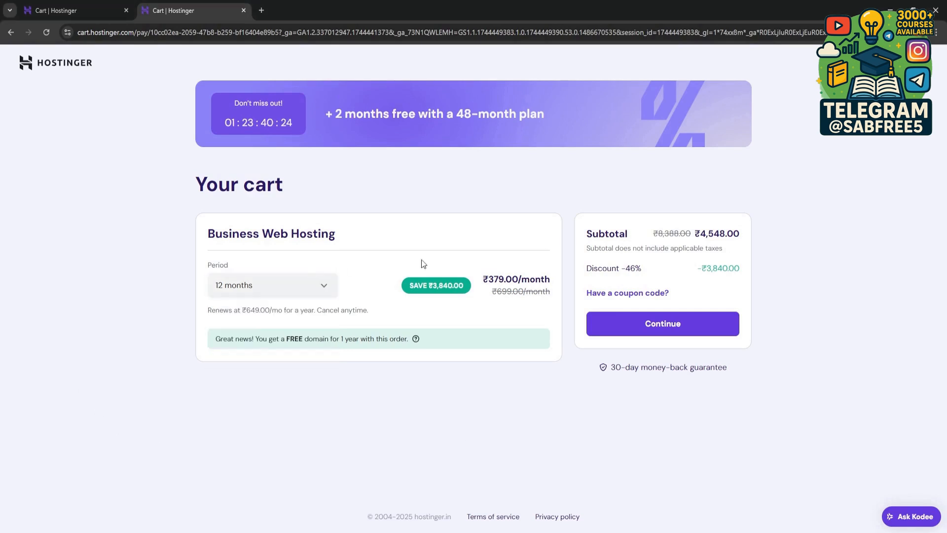
{"action": "left_click_drag", "start_coordinate": [700, 234], "coordinate": [779, 241]}
{"action": "left_click", "coordinate": [779, 239]}
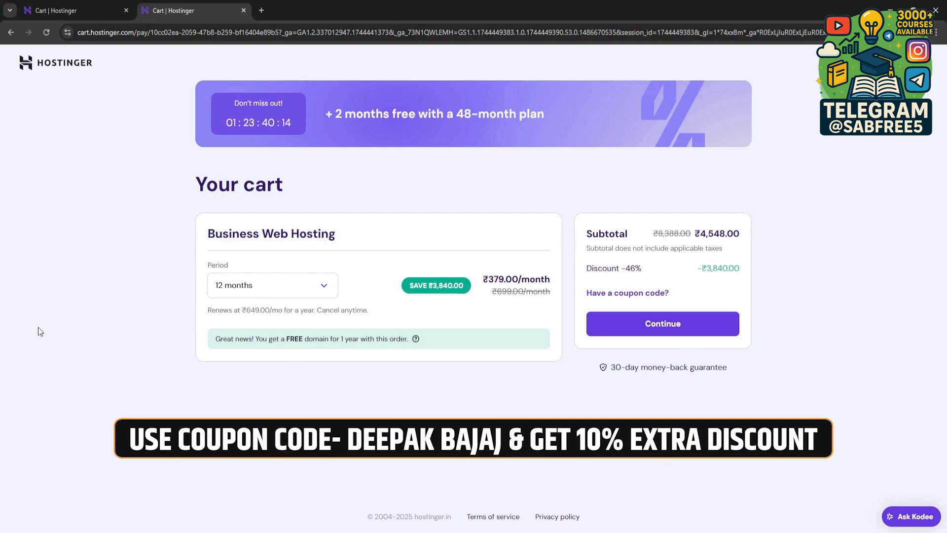
Step: Apply the creator's 10% coupon code to the 12-month Business Web Hosting order and continue to checkout
{"action": "left_click", "coordinate": [624, 299]}
{"action": "left_click", "coordinate": [628, 338]}
{"action": "type", "text": "DEE"}
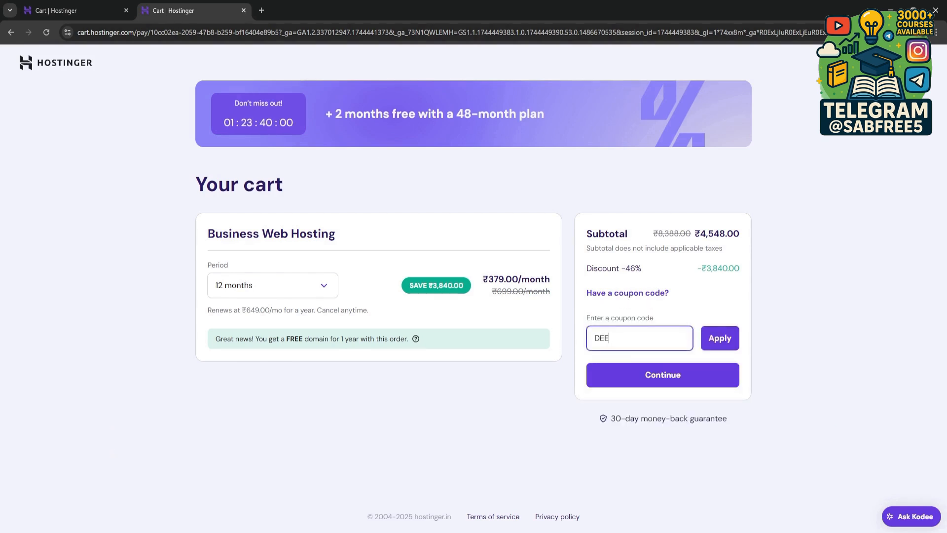
{"action": "type", "text": "PAKBAJAJ"}
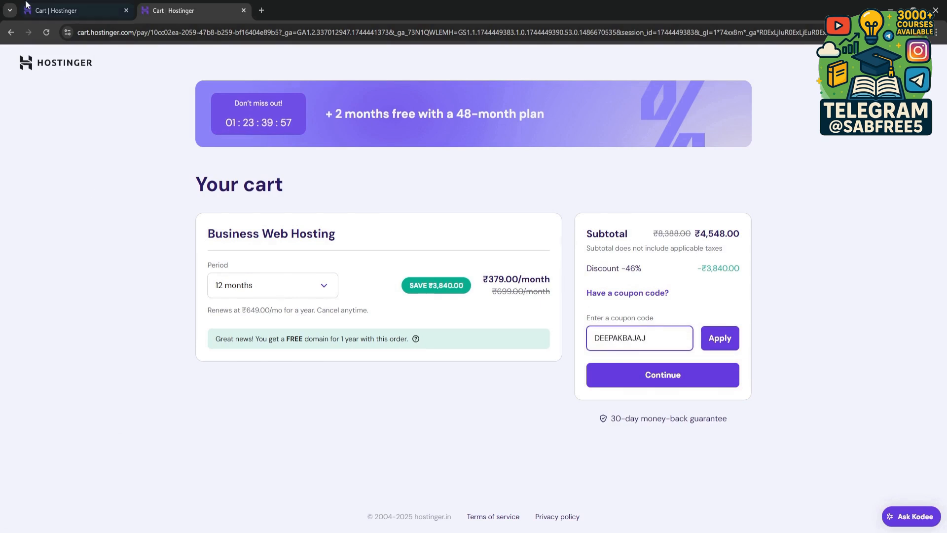
{"action": "left_click", "coordinate": [719, 345]}
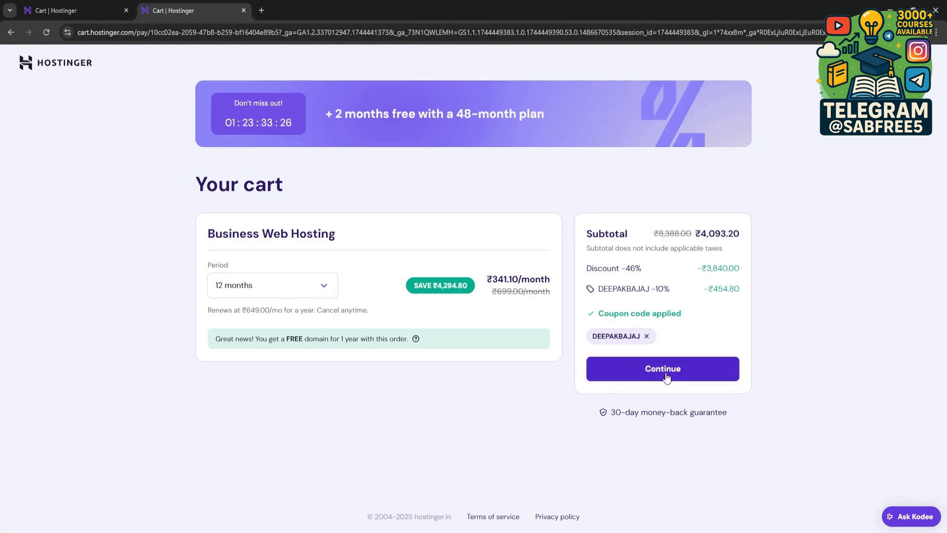
{"action": "left_click", "coordinate": [666, 375]}
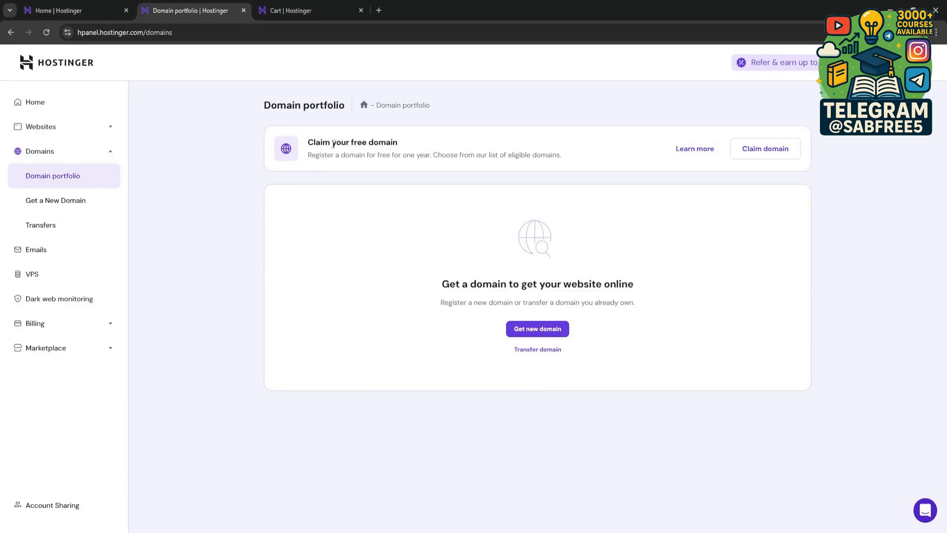
Step: Start claiming the free one-year domain from the domain portfolio
{"action": "left_click_drag", "start_coordinate": [316, 142], "coordinate": [463, 143]}
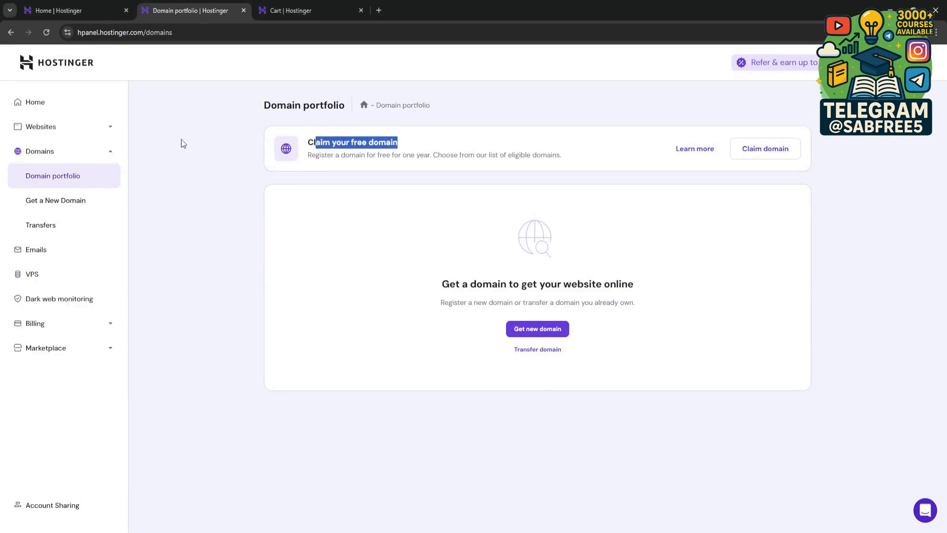
{"action": "left_click", "coordinate": [194, 142]}
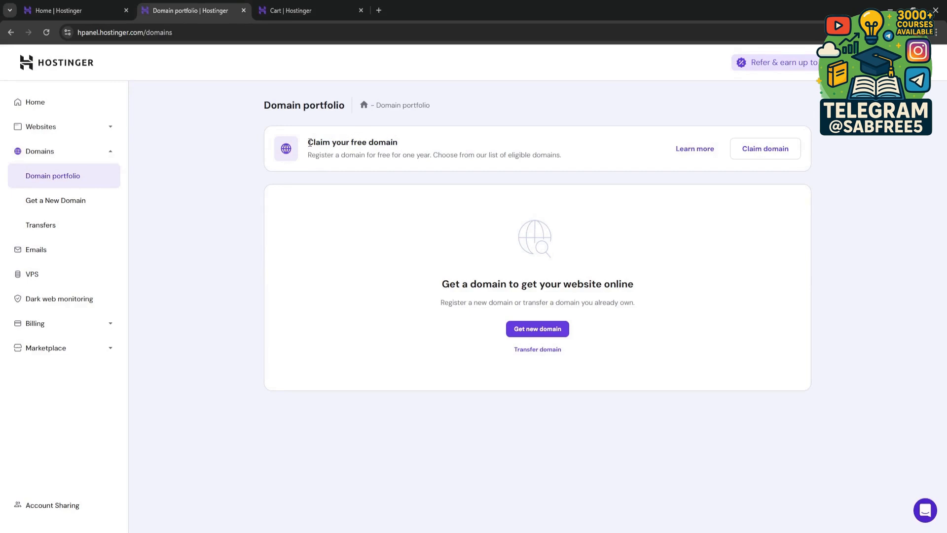
{"action": "left_click_drag", "start_coordinate": [310, 143], "coordinate": [404, 149]}
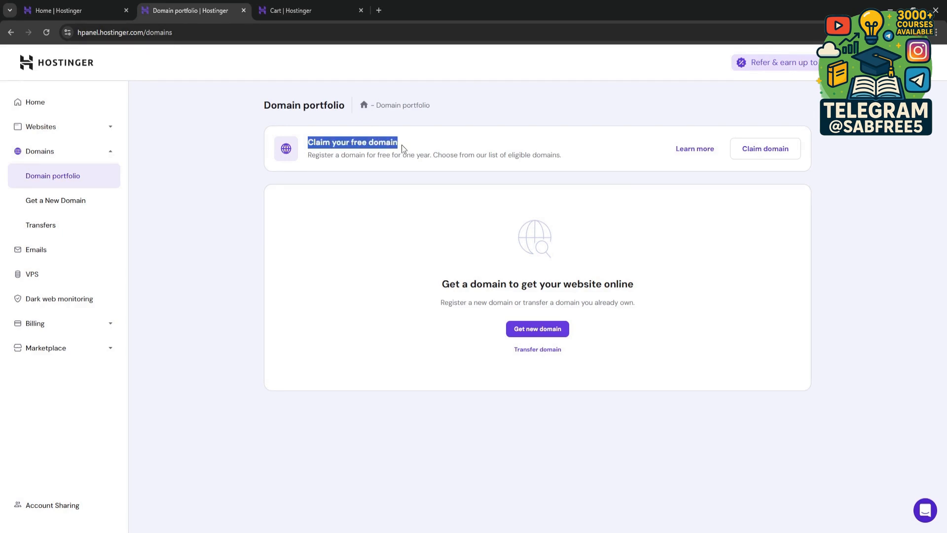
{"action": "left_click", "coordinate": [425, 149]}
{"action": "left_click", "coordinate": [770, 154]}
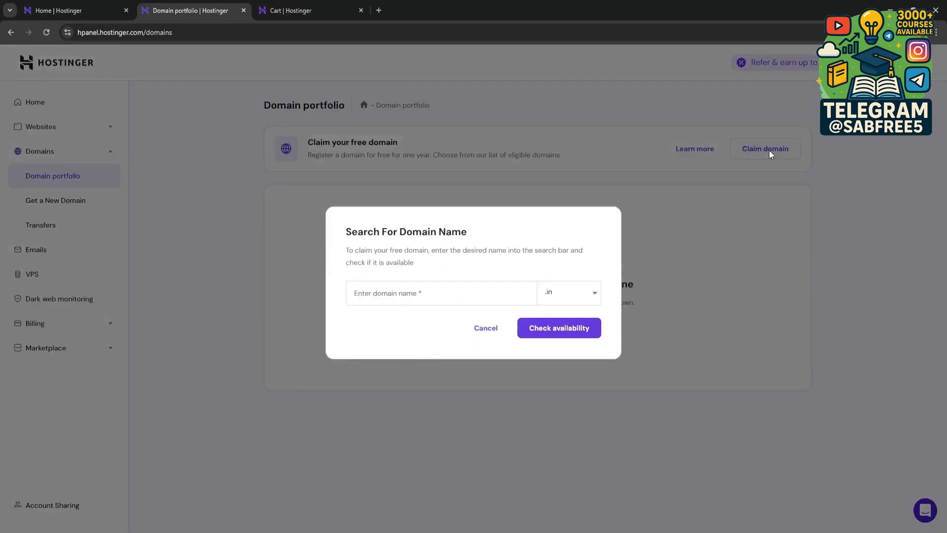
{"action": "left_click", "coordinate": [380, 293]}
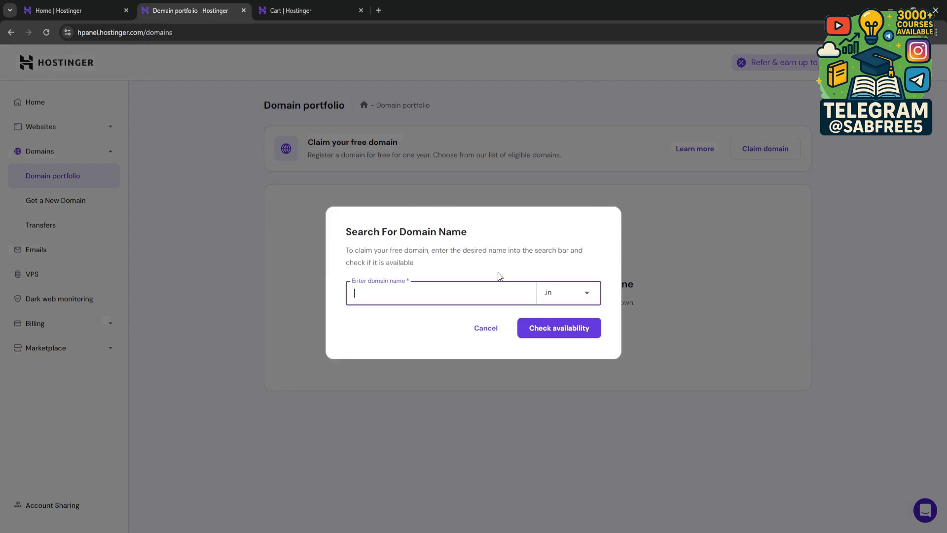
{"action": "type", "text": "deepak bajaj"}
{"action": "left_click", "coordinate": [548, 331]}
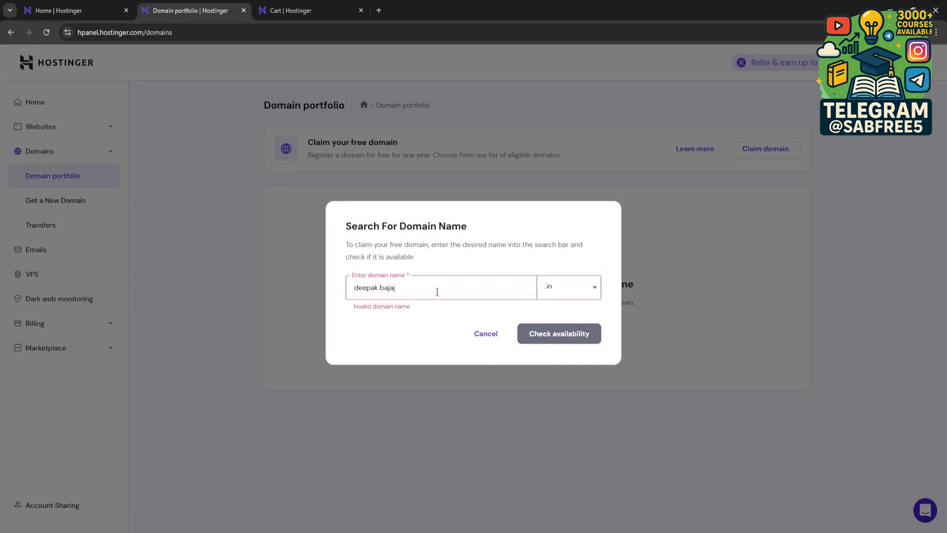
Step: Set the domain name to the owner's full name without spaces plus "coursesbiz" and check its availability under .in
{"action": "left_click_drag", "start_coordinate": [435, 294], "coordinate": [266, 306]}
{"action": "key", "text": "BackSpace"}
{"action": "type", "text": "deepakbajajc"}
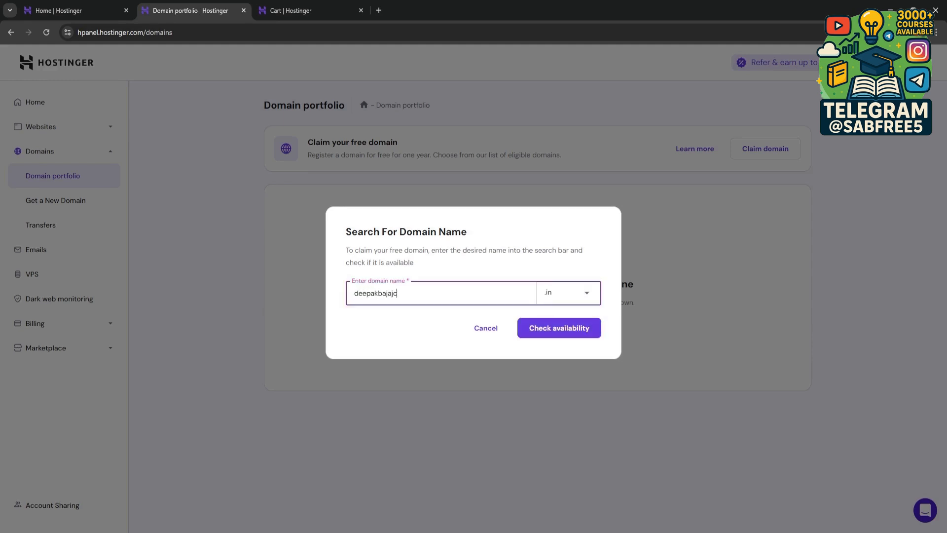
{"action": "type", "text": "oursesbiz"}
{"action": "left_click", "coordinate": [558, 333]}
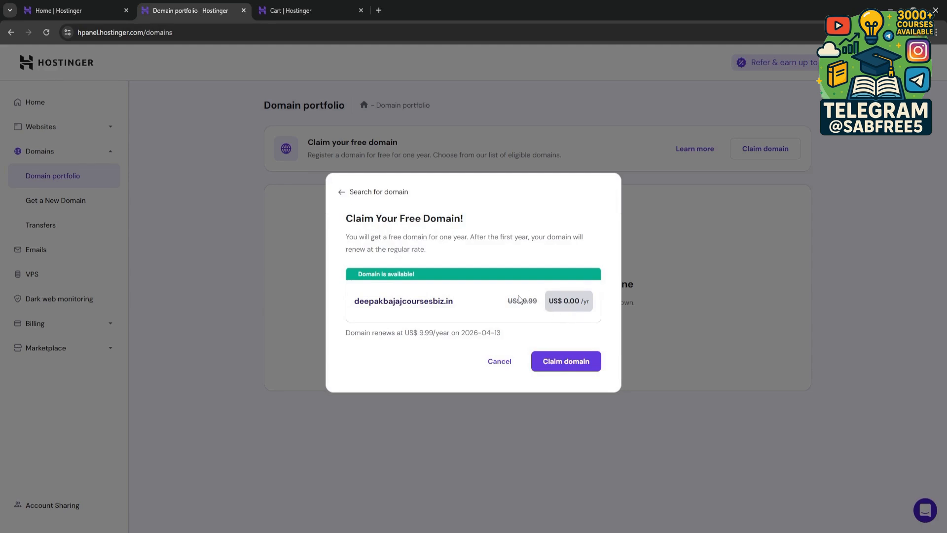
Step: Claim the .in domain ending in "coursesbiz" as the free first-year domain
{"action": "left_click_drag", "start_coordinate": [458, 306], "coordinate": [360, 304]}
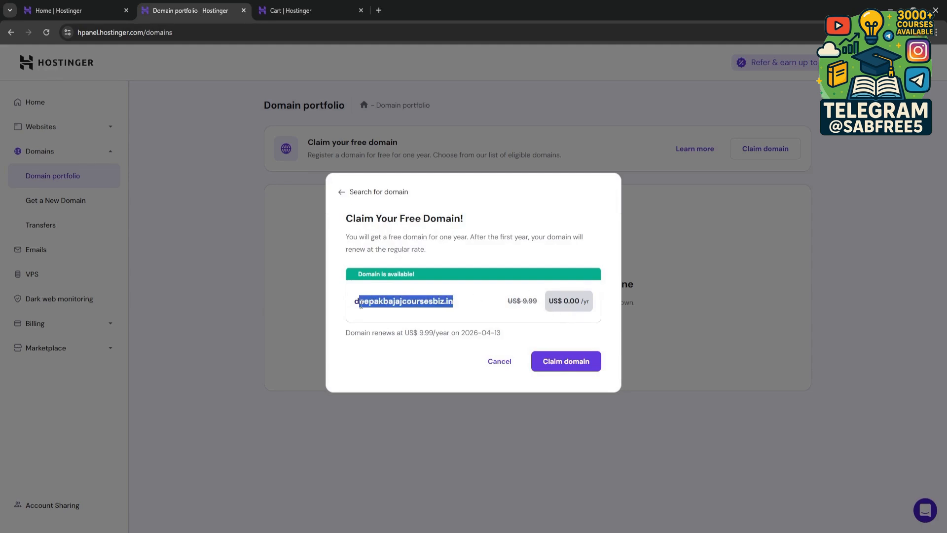
{"action": "left_click", "coordinate": [343, 303]}
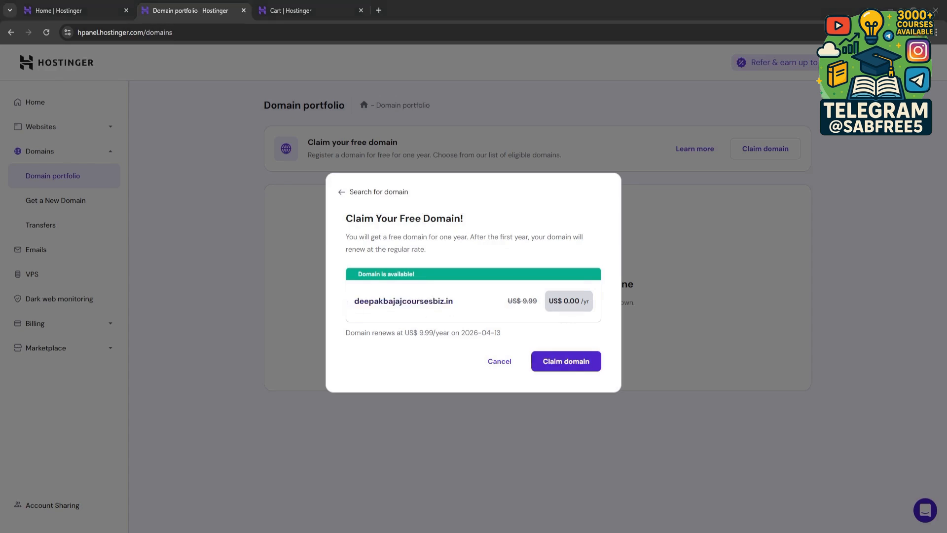
{"action": "left_click", "coordinate": [567, 363]}
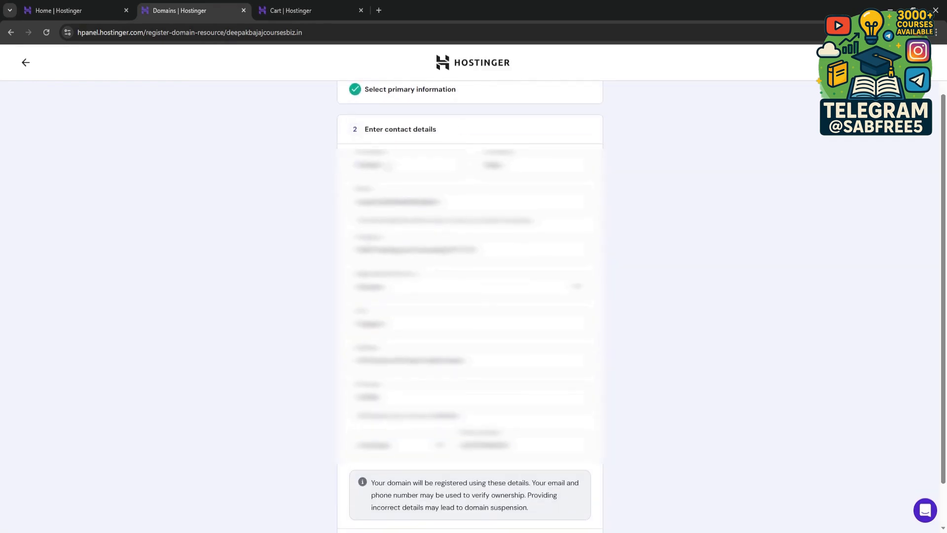
Step: Review the contact details, acknowledge that incorrect details may lead to domain suspension, and complete the domain registration
{"action": "scroll", "coordinate": [257, 193], "scroll_direction": "down", "scroll_amount": 1}
{"action": "scroll", "coordinate": [256, 189], "scroll_direction": "up", "scroll_amount": 1}
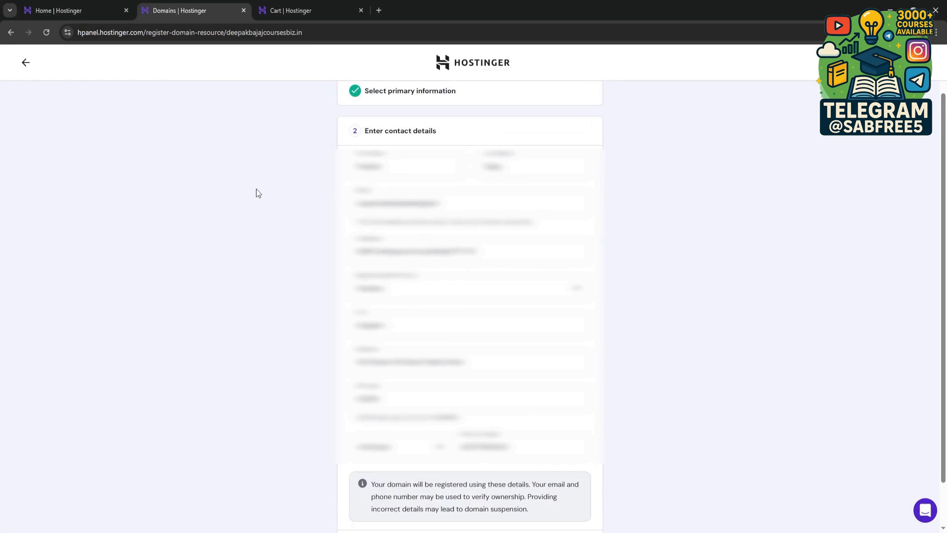
{"action": "scroll", "coordinate": [256, 189], "scroll_direction": "up", "scroll_amount": 1}
{"action": "scroll", "coordinate": [256, 188], "scroll_direction": "down", "scroll_amount": 2}
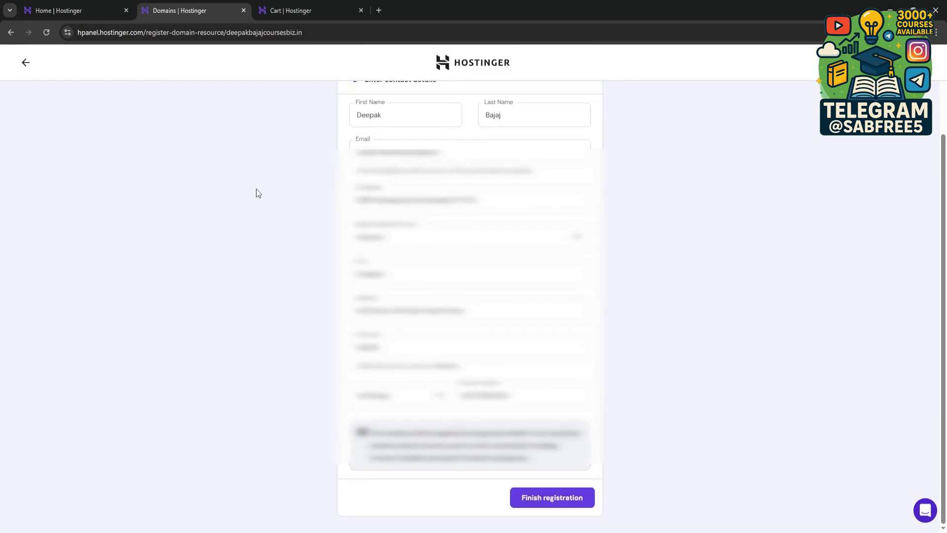
{"action": "left_click", "coordinate": [565, 499]}
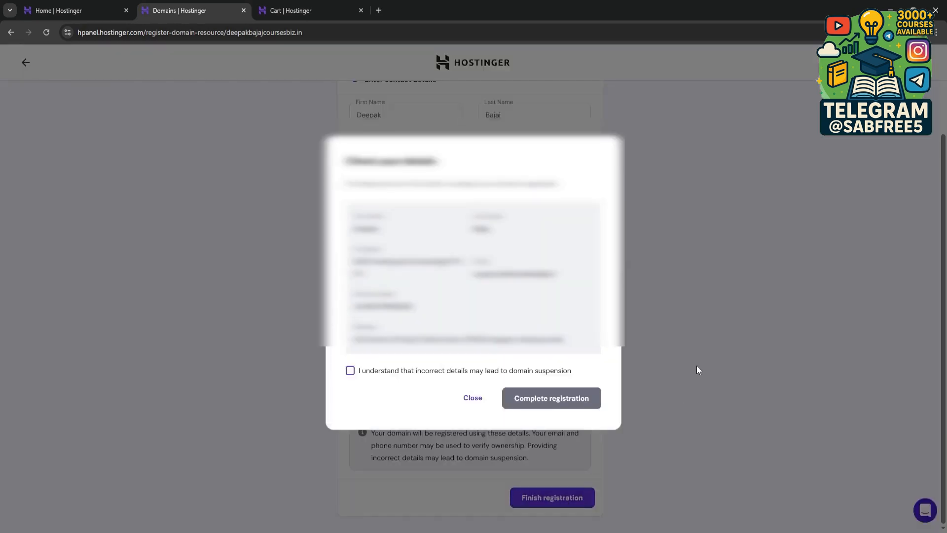
{"action": "left_click", "coordinate": [350, 371]}
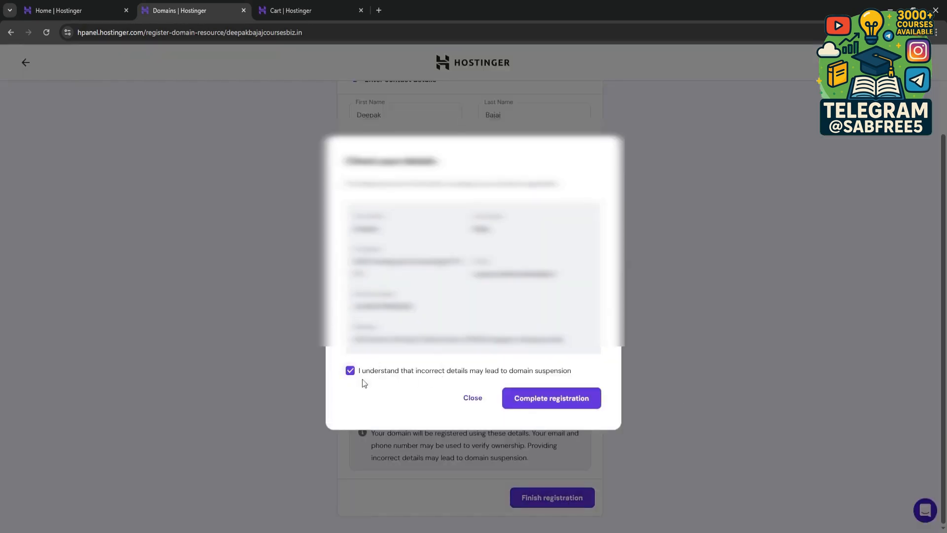
{"action": "left_click", "coordinate": [547, 404]}
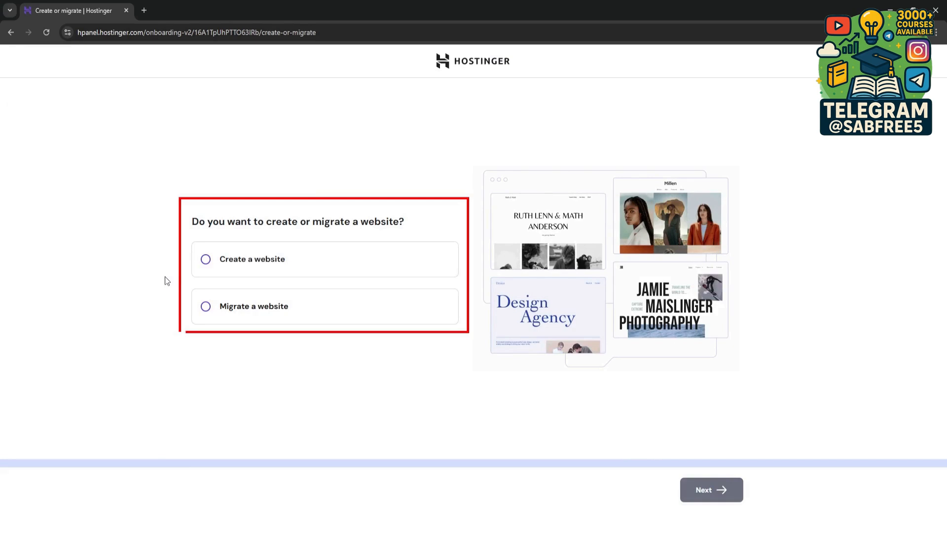
Step: Choose to create a website with Hostinger Website Builder and assign it the owned "coursesbiz" .in domain
{"action": "left_click", "coordinate": [224, 265]}
{"action": "left_click", "coordinate": [695, 488]}
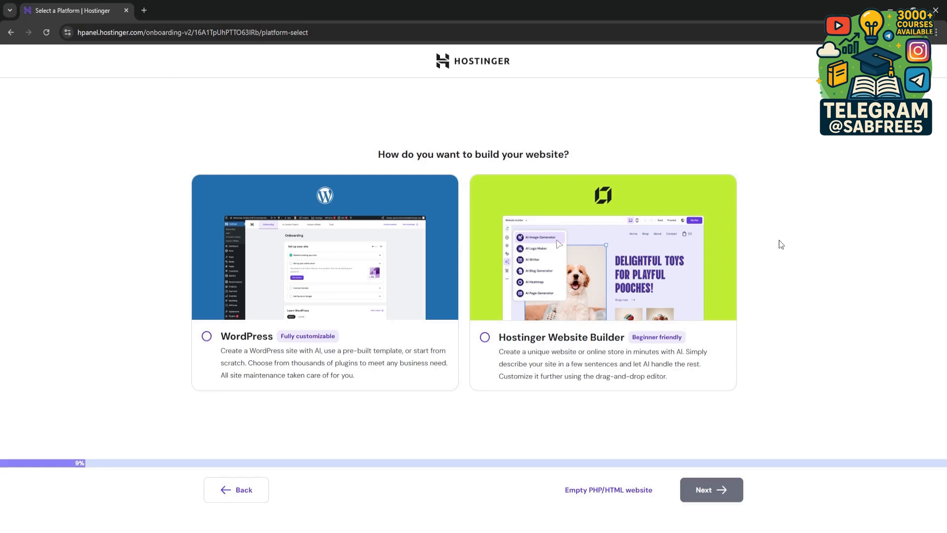
{"action": "left_click", "coordinate": [590, 279]}
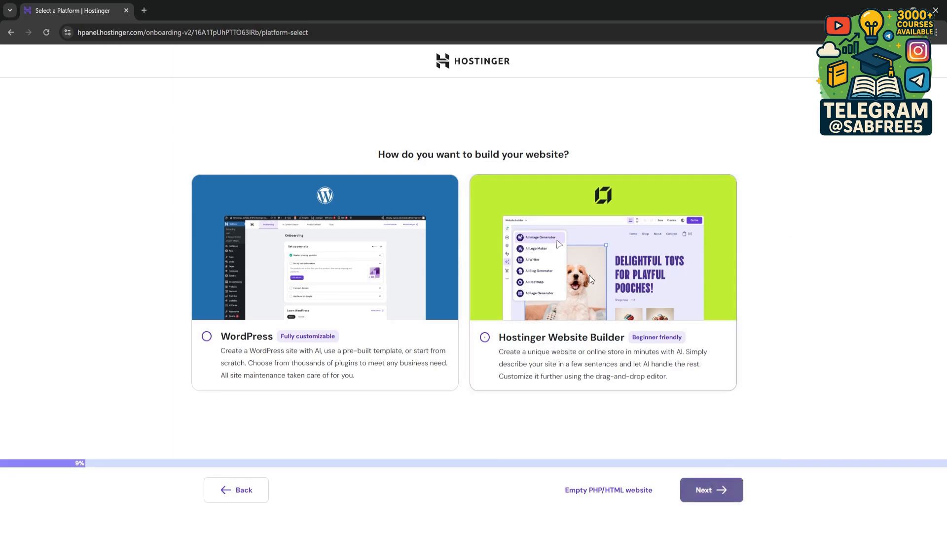
{"action": "left_click", "coordinate": [708, 492]}
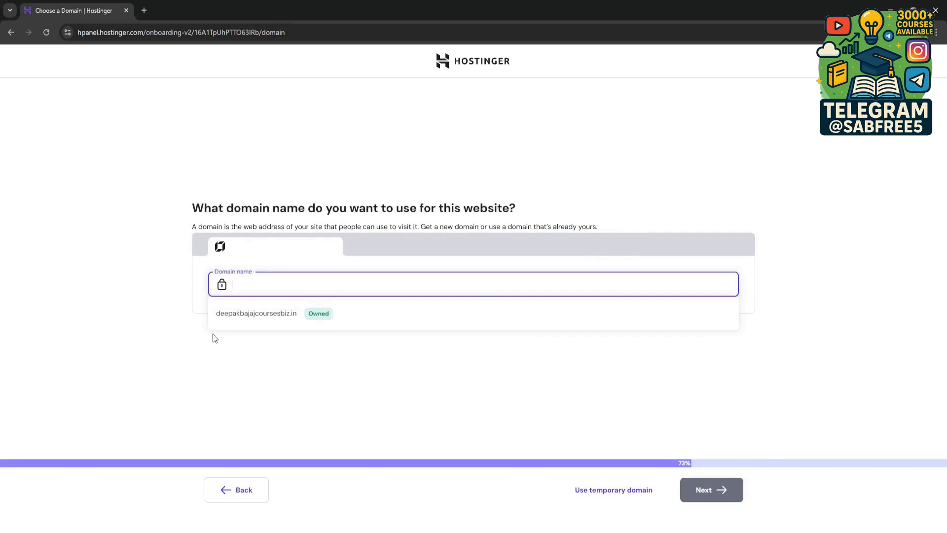
{"action": "left_click", "coordinate": [244, 316]}
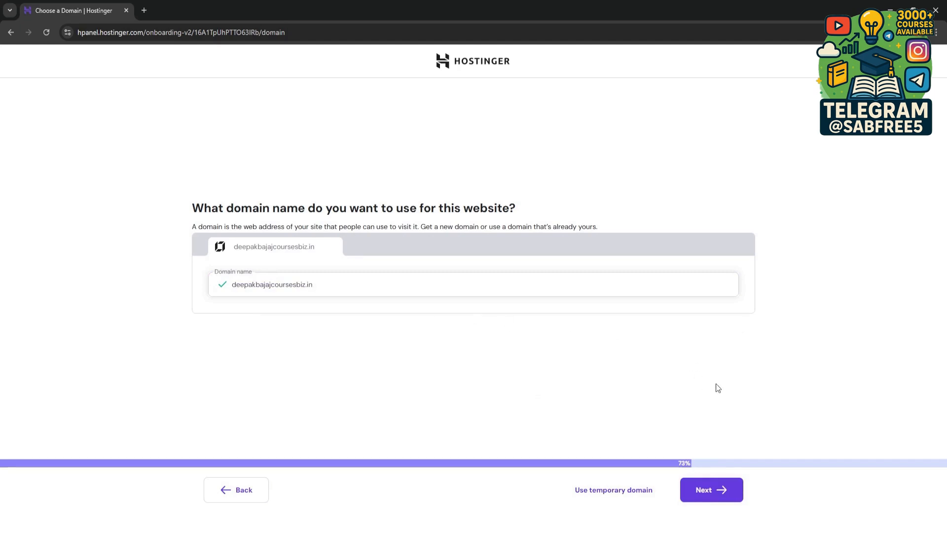
{"action": "left_click", "coordinate": [724, 493]}
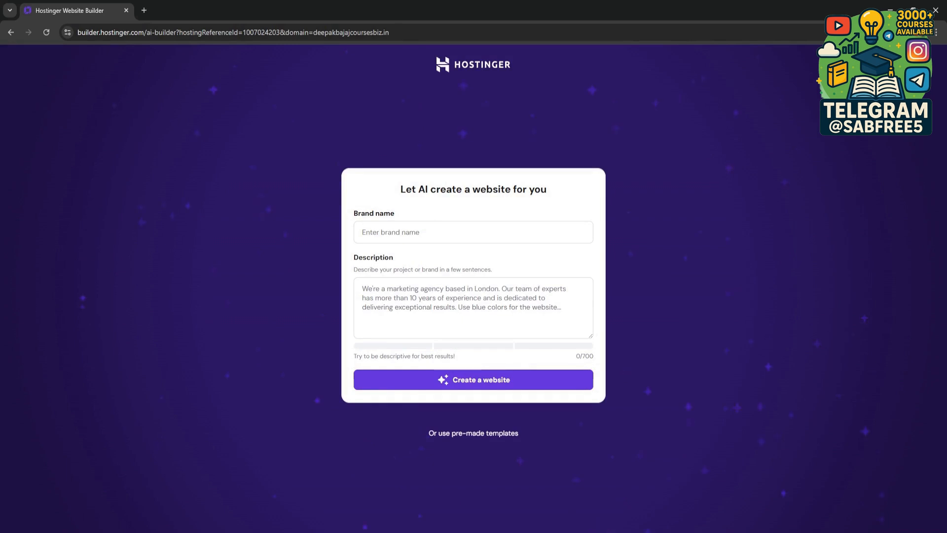
Step: Enter the brand name for the AI-generated website as the owner's full name followed by "Courses"
{"action": "left_click", "coordinate": [473, 232]}
{"action": "type", "text": "Deepak Bajaj Courses"}
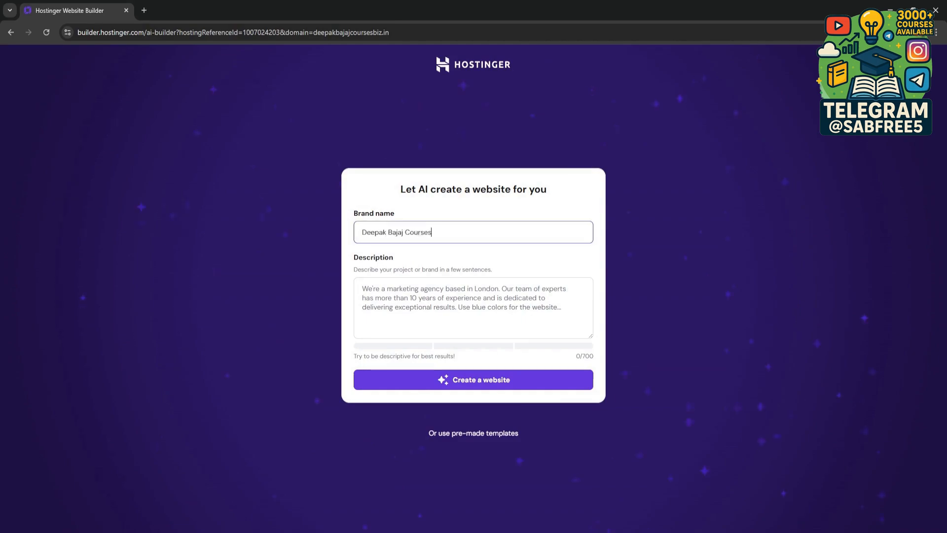
{"action": "key", "text": "alt+Tab"}
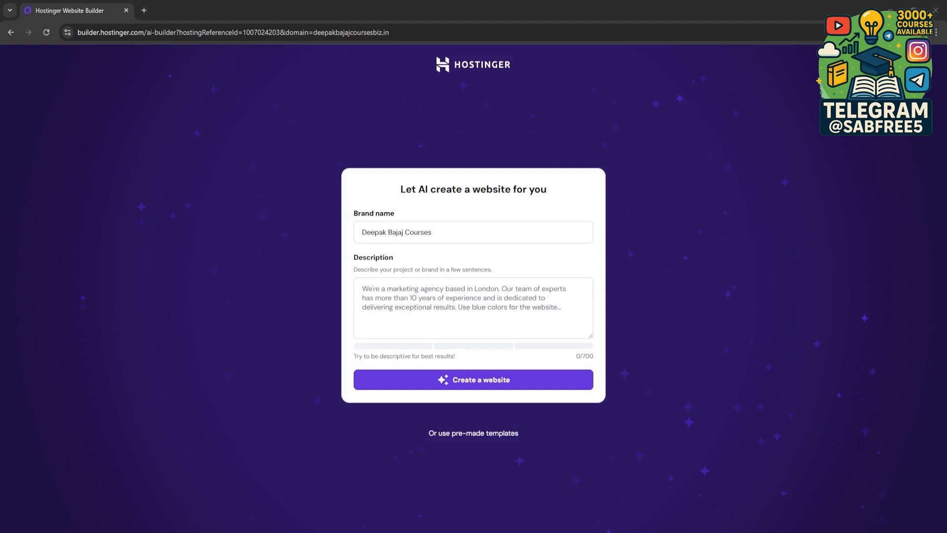
Step: Describe the website as "i want to create a website to sell my digital products like online courses and ebooks"
{"action": "left_click", "coordinate": [463, 303]}
{"action": "type", "text": "i want to c"}
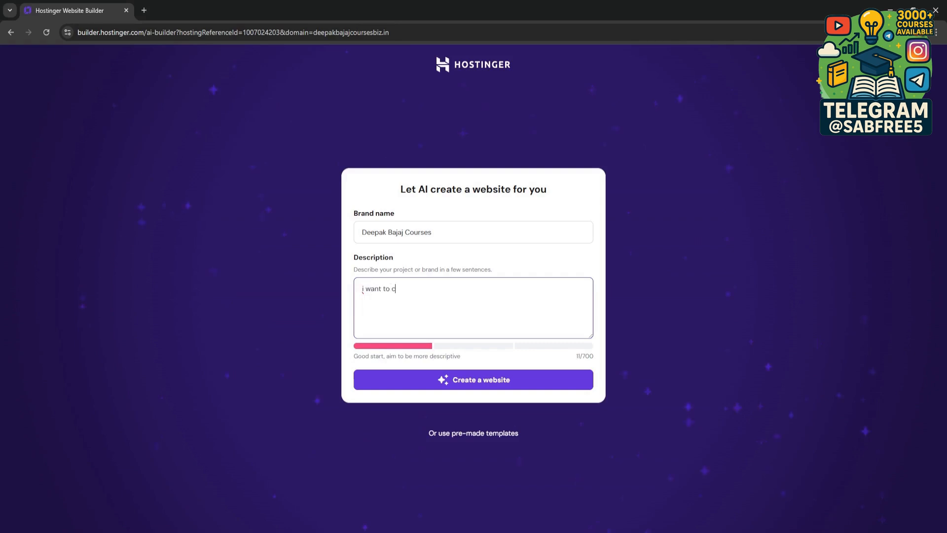
{"action": "type", "text": "reate a website to sell my digital products"}
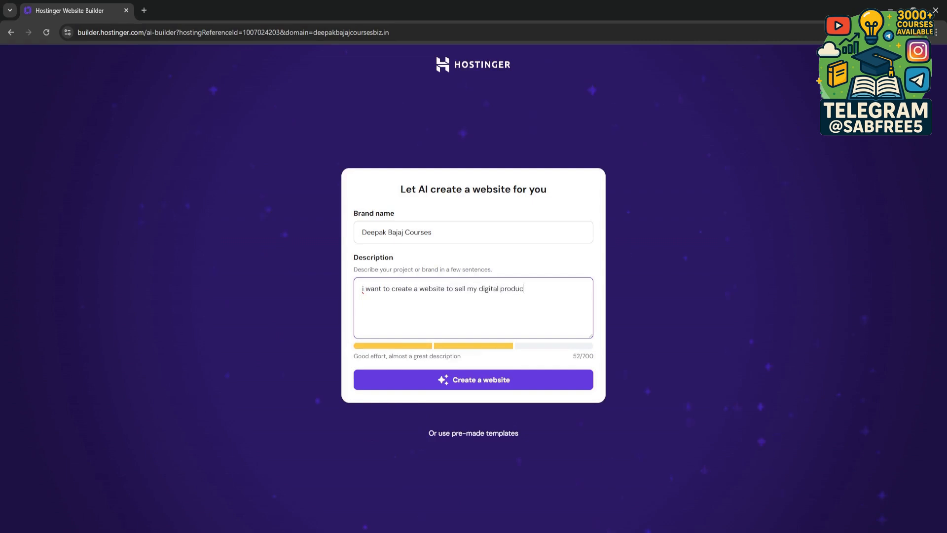
{"action": "key", "text": "Return"}
{"action": "type", "text": "like online"}
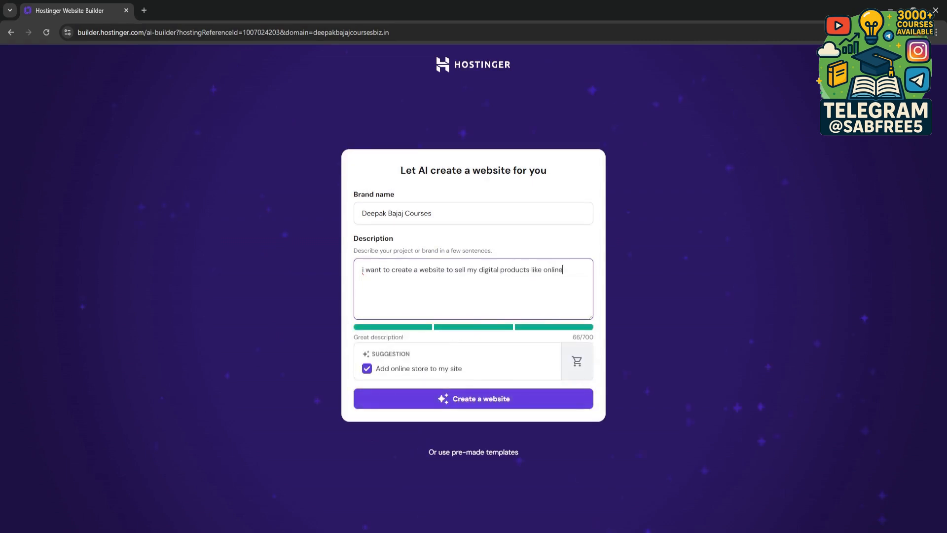
{"action": "type", "text": " courses and ebooks "}
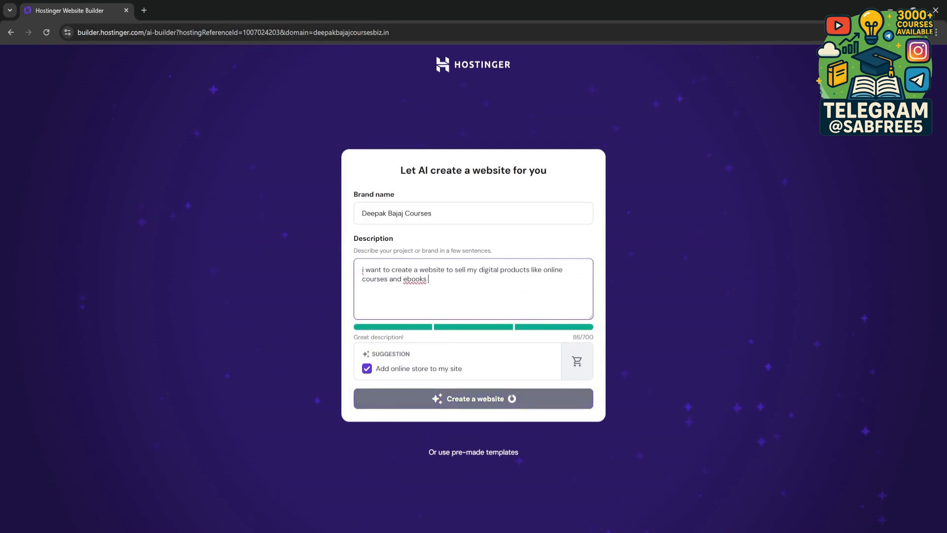
{"action": "type", "text": "it should have a clean mo"}
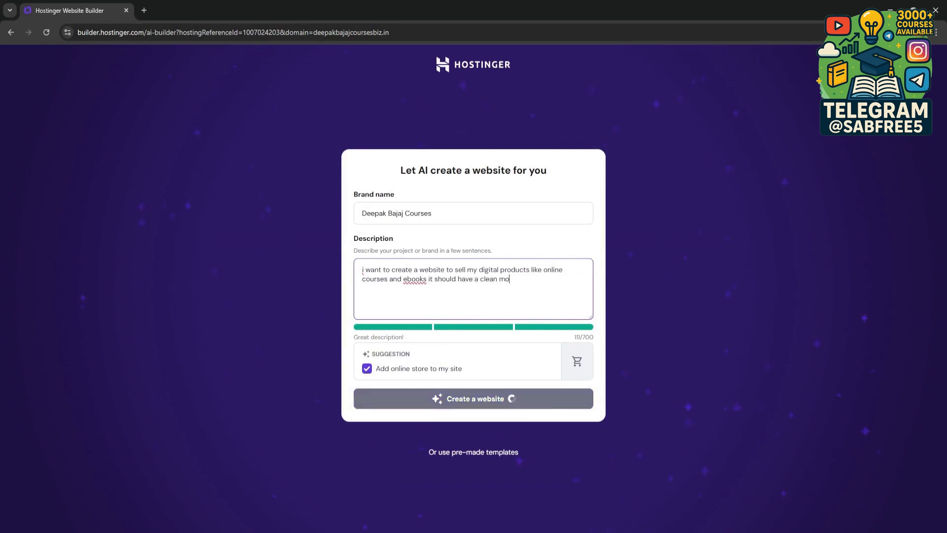
{"action": "type", "text": "dern design a product c"}
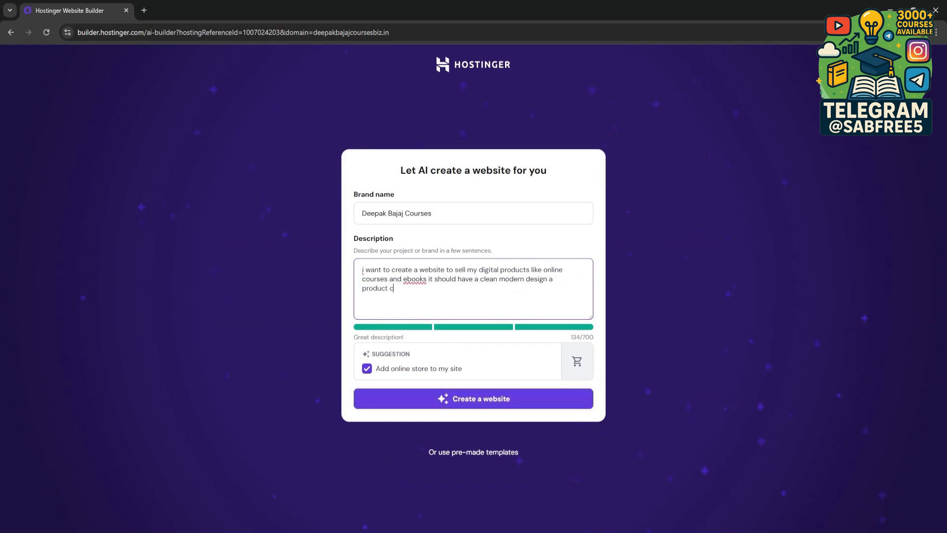
{"action": "type", "text": "atalogue prices for each product "}
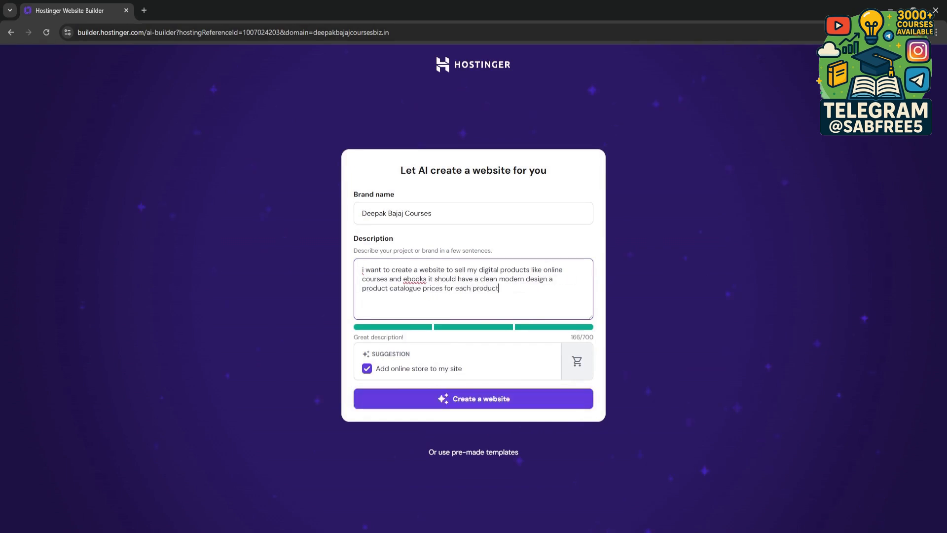
{"action": "type", "text": "easy checkout testimon"}
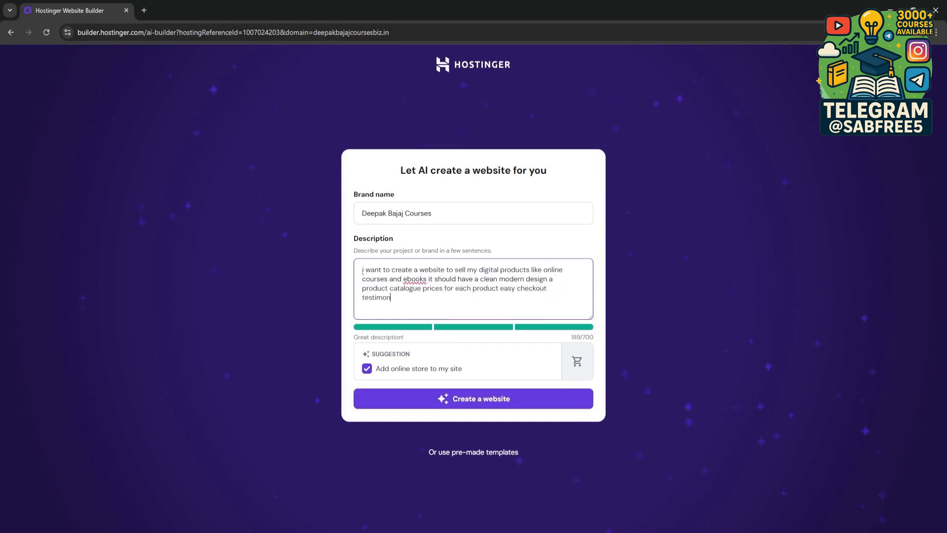
{"action": "type", "text": "ial section and social media intigration and"}
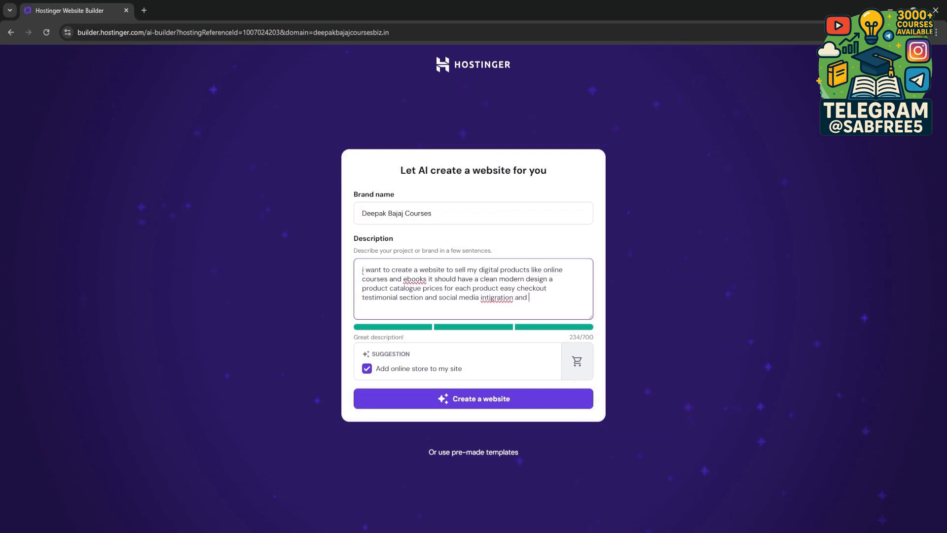
{"action": "type", "text": " ensure the si"}
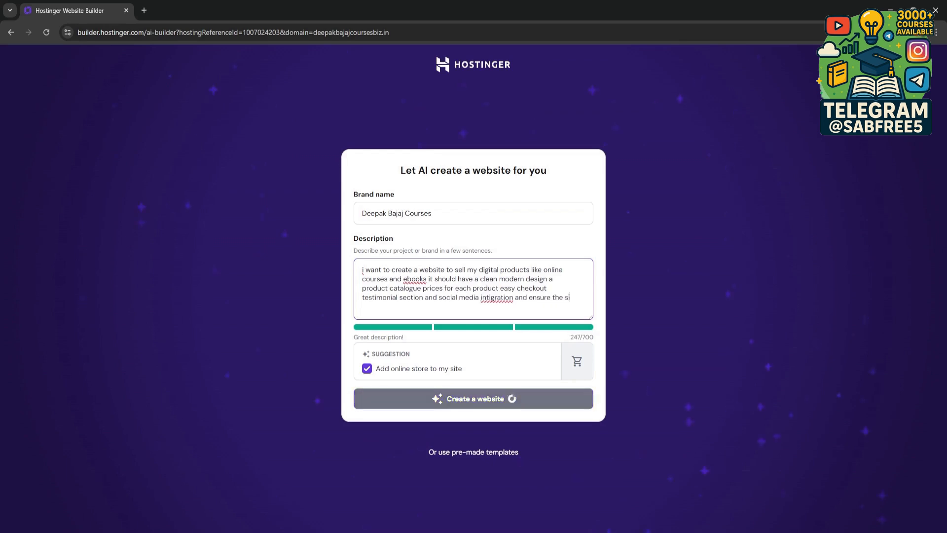
{"action": "type", "text": "te is mobile friendly and"}
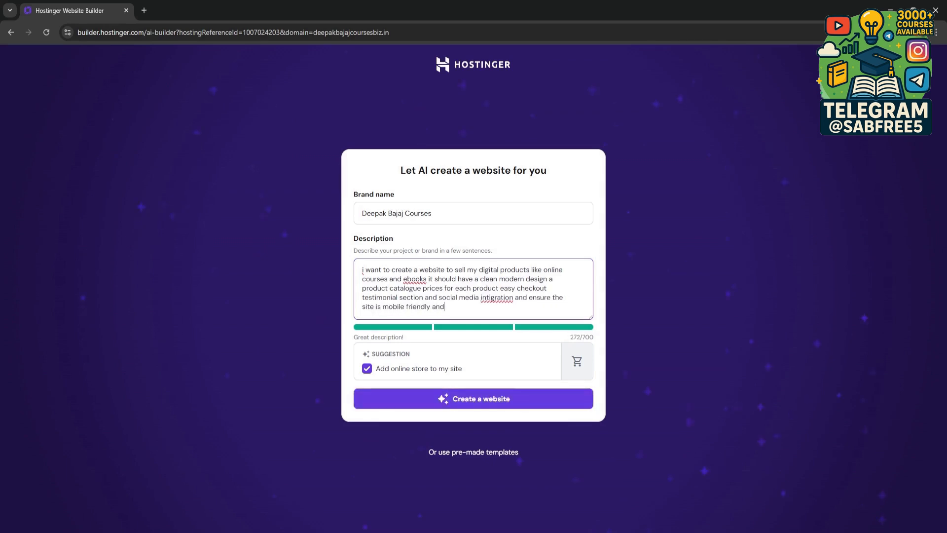
{"action": "type", "text": " seo optemized"}
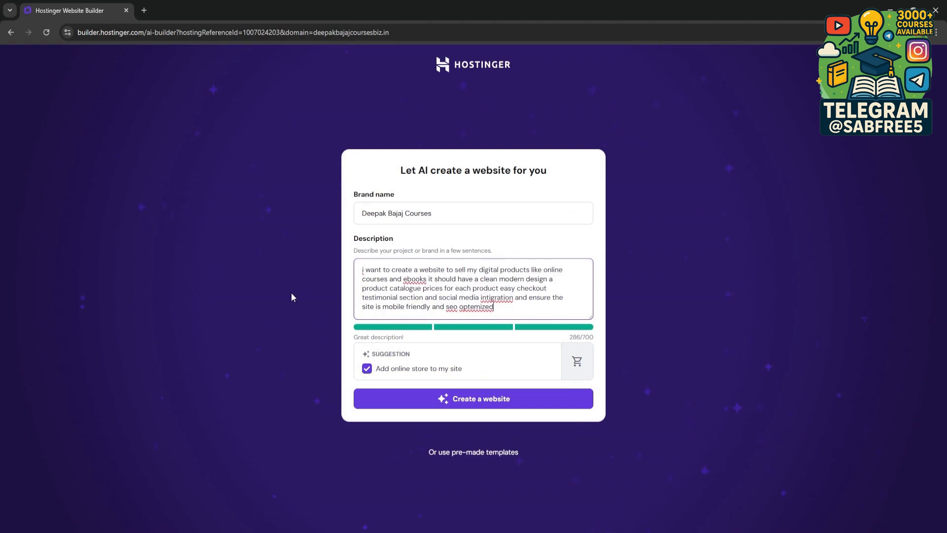
Step: Add "easy checkout testimonial section and social media intigration and ensure the site is mobile friendly and seo optemized" to the description and generate the website
{"action": "left_click", "coordinate": [471, 404]}
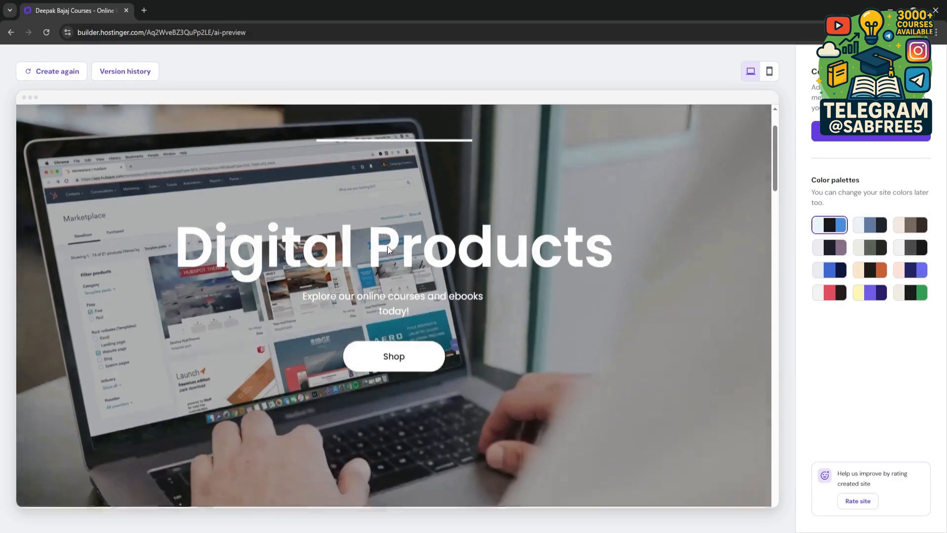
Step: Examine the AI-generated website preview, including its hero section, course and ebook blocks, and product listing
{"action": "scroll", "coordinate": [388, 247], "scroll_direction": "down", "scroll_amount": 8}
{"action": "scroll", "coordinate": [387, 250], "scroll_direction": "up", "scroll_amount": 8}
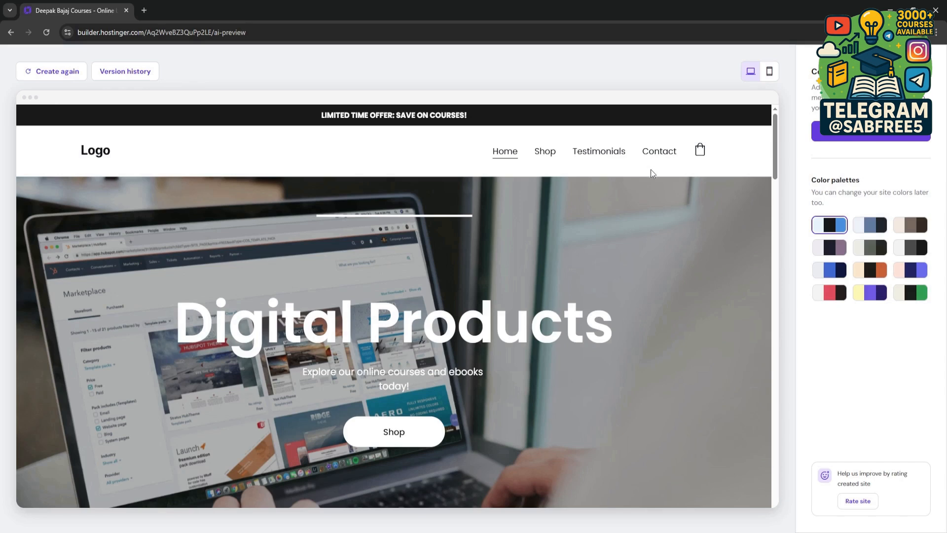
{"action": "scroll", "coordinate": [497, 322], "scroll_direction": "down", "scroll_amount": 8}
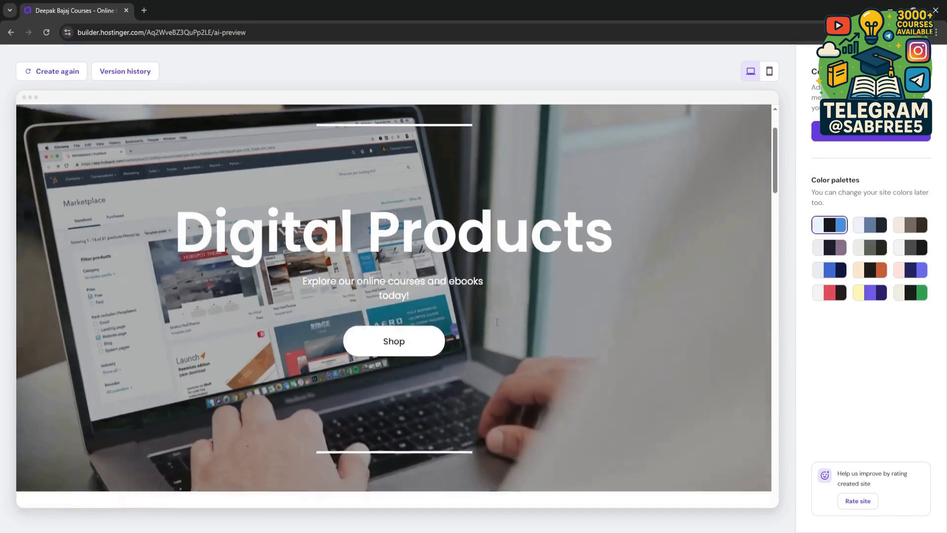
{"action": "scroll", "coordinate": [504, 325], "scroll_direction": "down", "scroll_amount": 4}
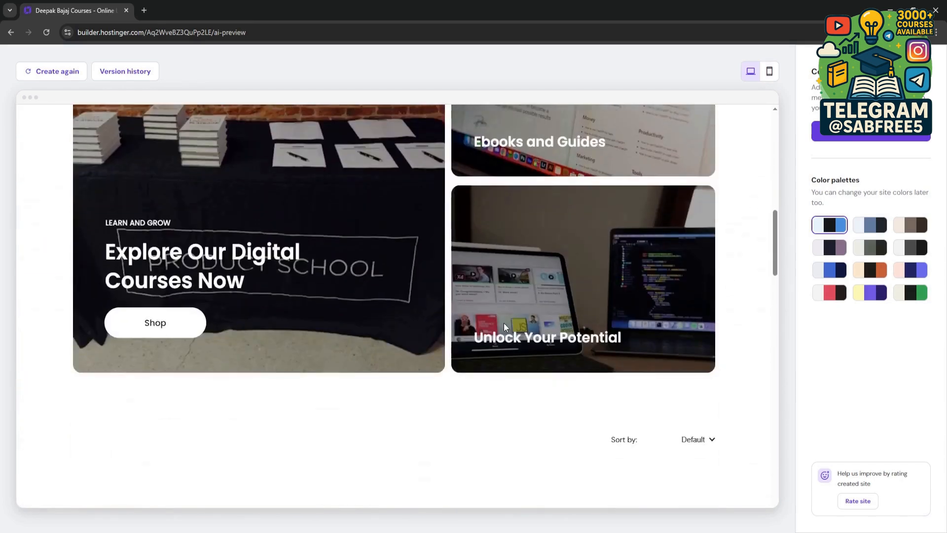
{"action": "scroll", "coordinate": [504, 325], "scroll_direction": "down", "scroll_amount": 3}
{"action": "scroll", "coordinate": [504, 327], "scroll_direction": "up", "scroll_amount": 7}
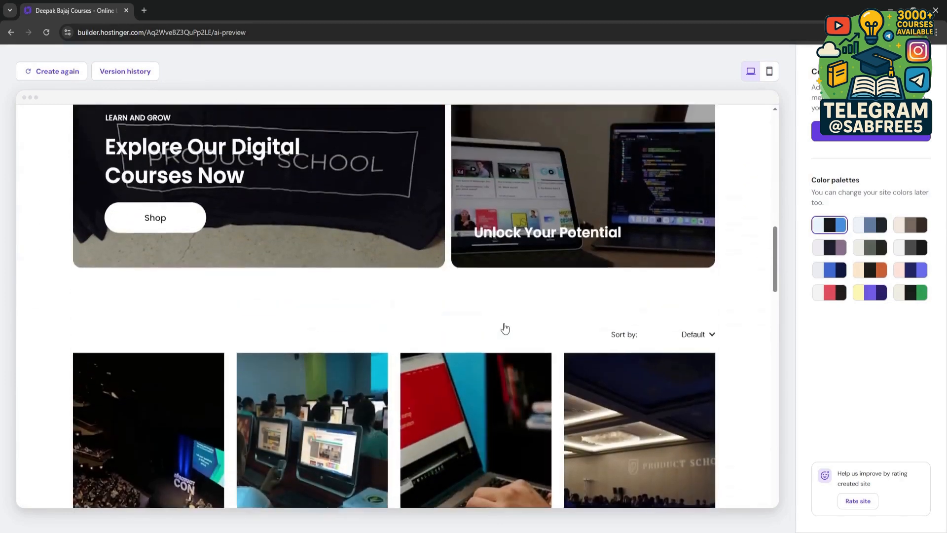
{"action": "scroll", "coordinate": [504, 322], "scroll_direction": "up", "scroll_amount": 5}
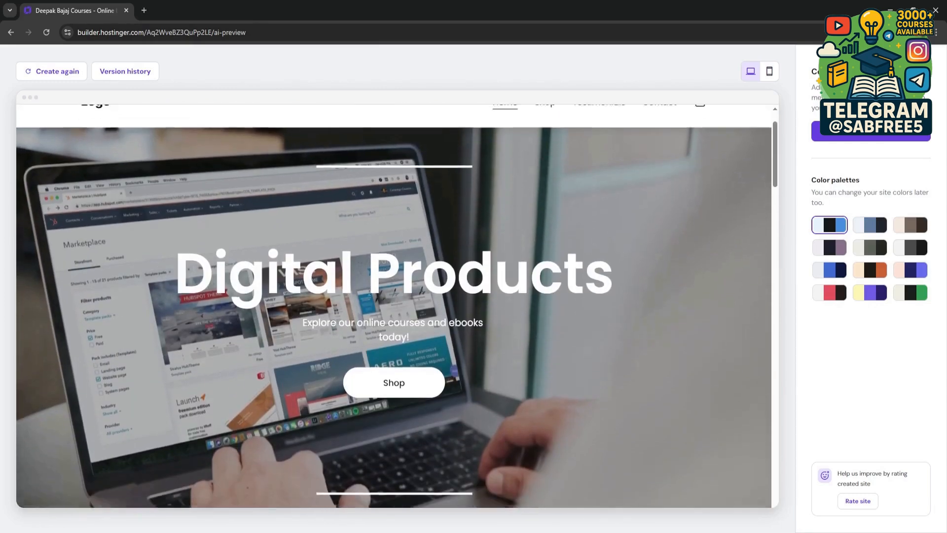
{"action": "scroll", "coordinate": [196, 293], "scroll_direction": "down", "scroll_amount": 1}
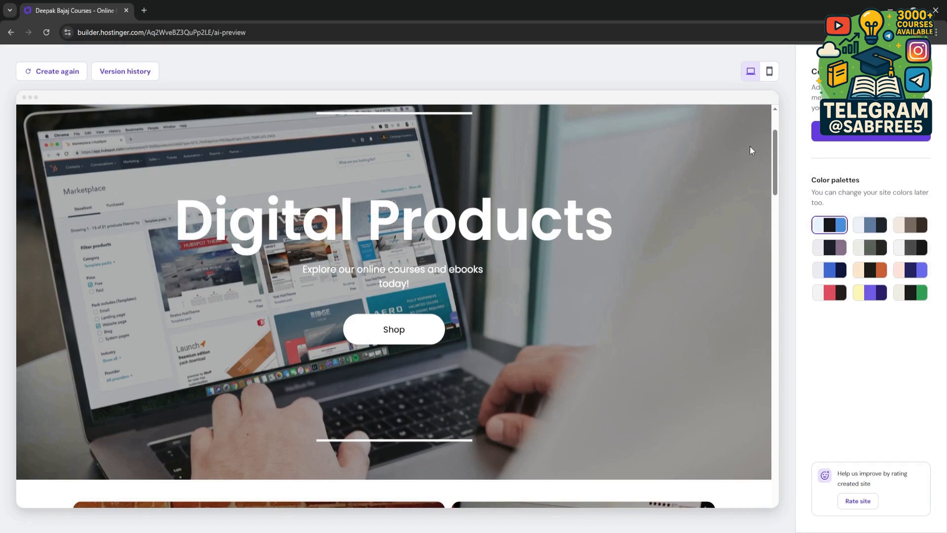
{"action": "left_click_drag", "start_coordinate": [776, 159], "coordinate": [788, 127]}
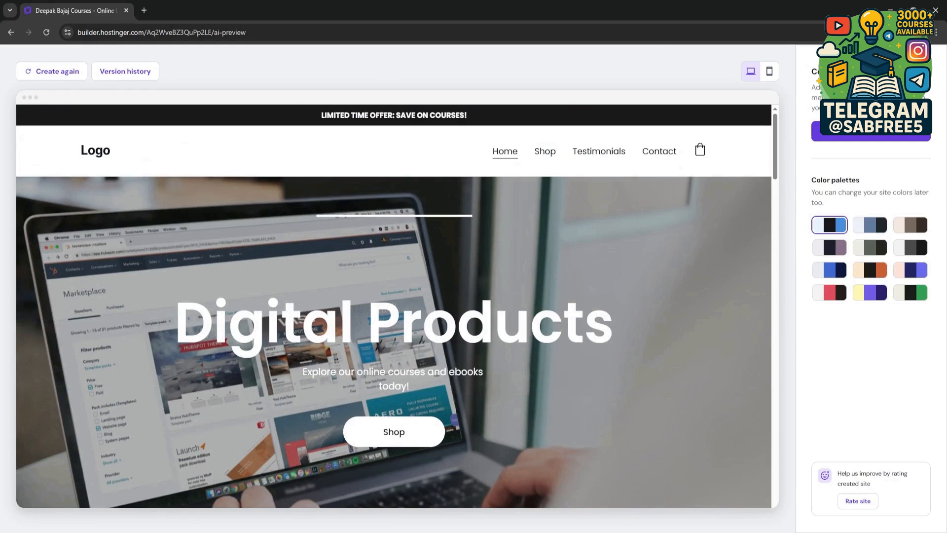
Step: Continue with the generated website through the store manager into the website editor, dismissing the Razorpay and Google Ads offers
{"action": "left_click", "coordinate": [873, 140]}
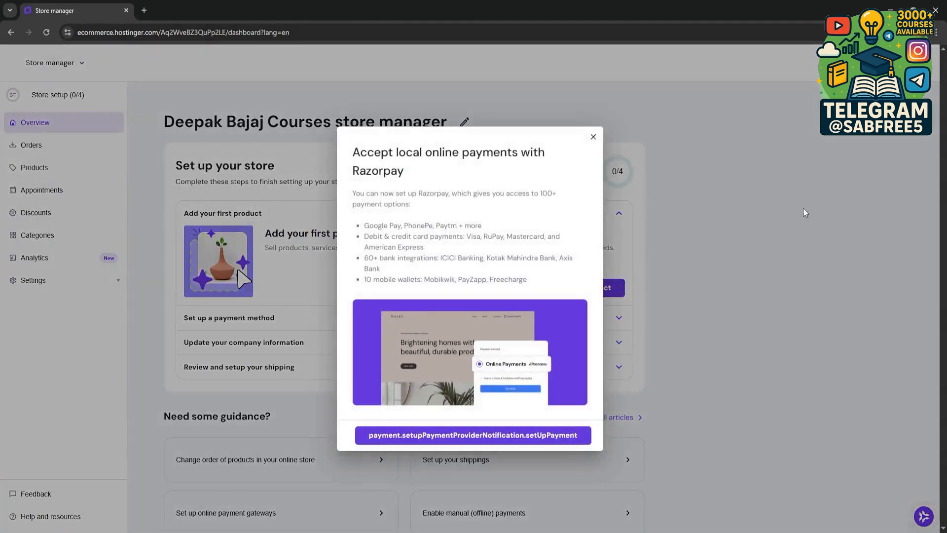
{"action": "left_click", "coordinate": [594, 138]}
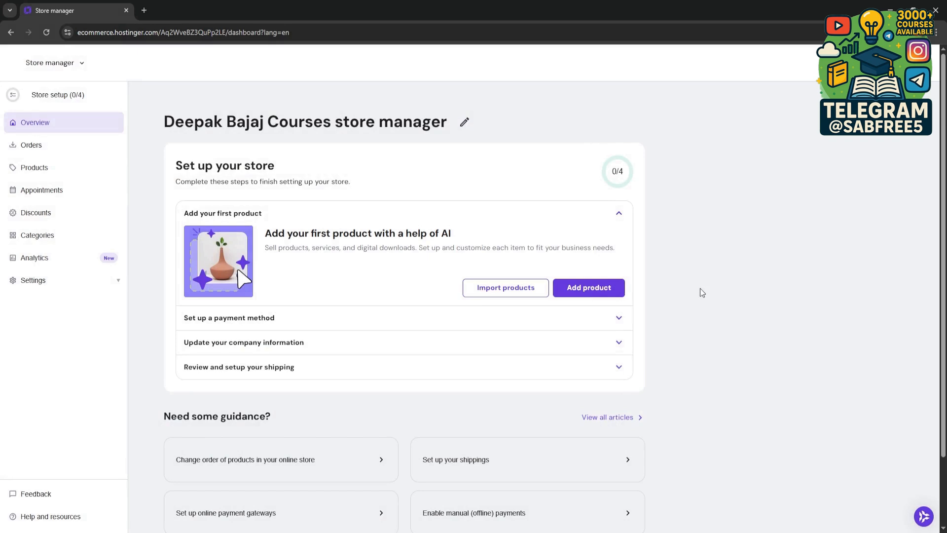
{"action": "scroll", "coordinate": [700, 288], "scroll_direction": "down", "scroll_amount": 2}
{"action": "scroll", "coordinate": [700, 293], "scroll_direction": "up", "scroll_amount": 2}
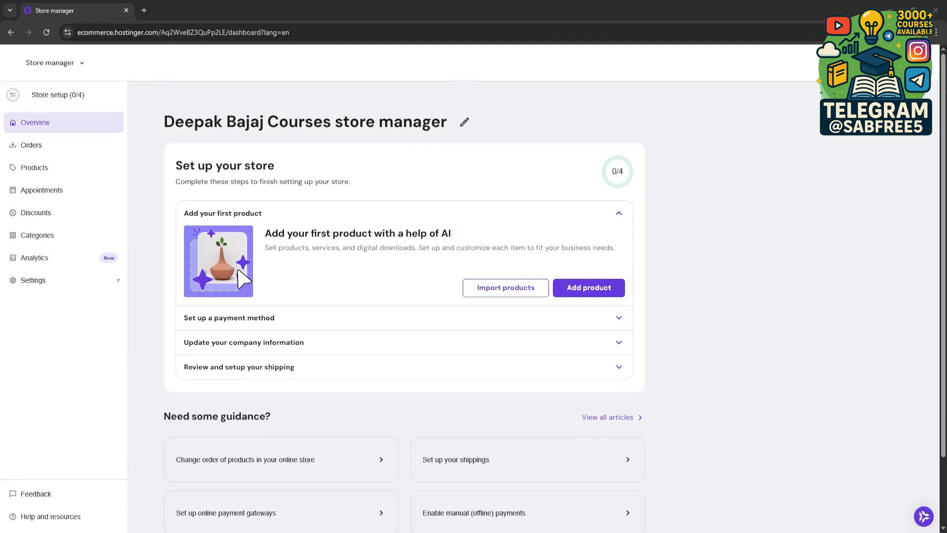
{"action": "left_click", "coordinate": [887, 63]}
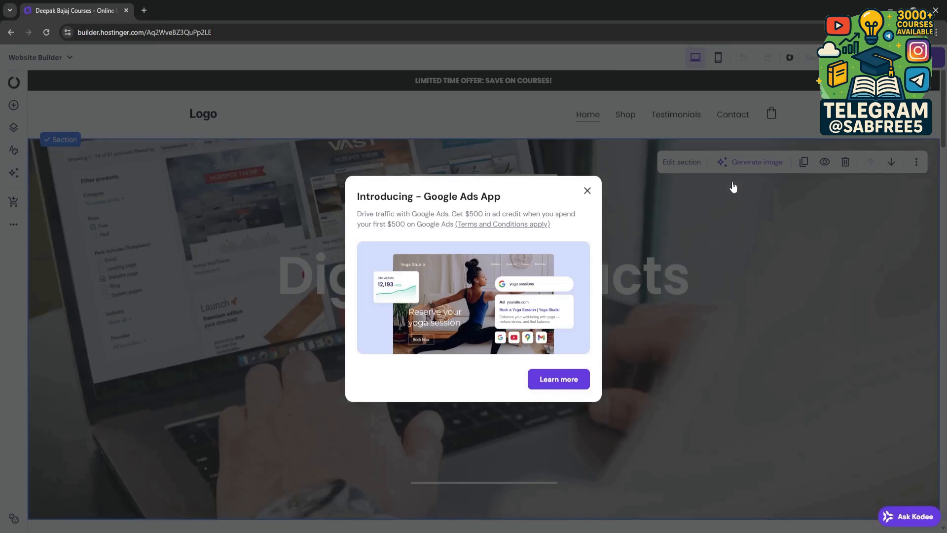
{"action": "left_click", "coordinate": [587, 190]}
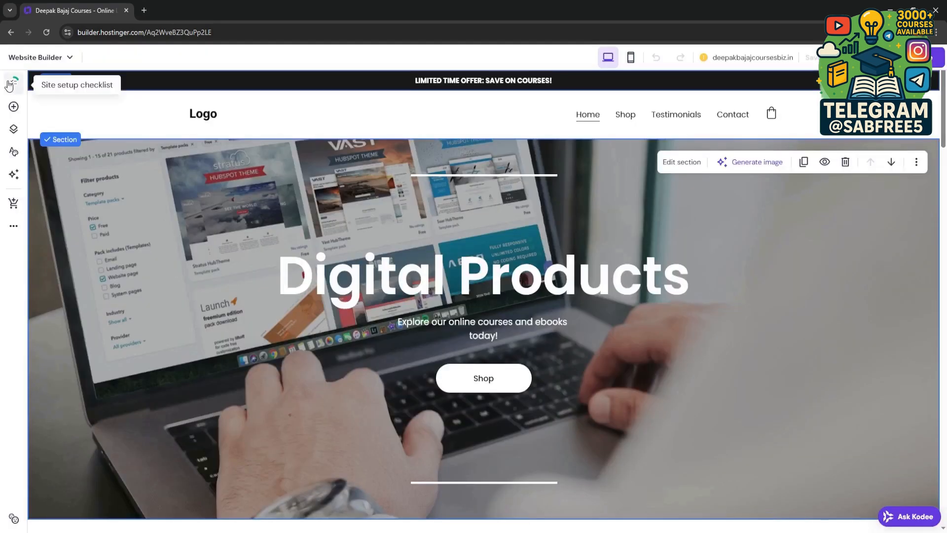
Step: Examine the editor's available elements, pages and navigation, AI tools, and store management options
{"action": "left_click", "coordinate": [14, 109]}
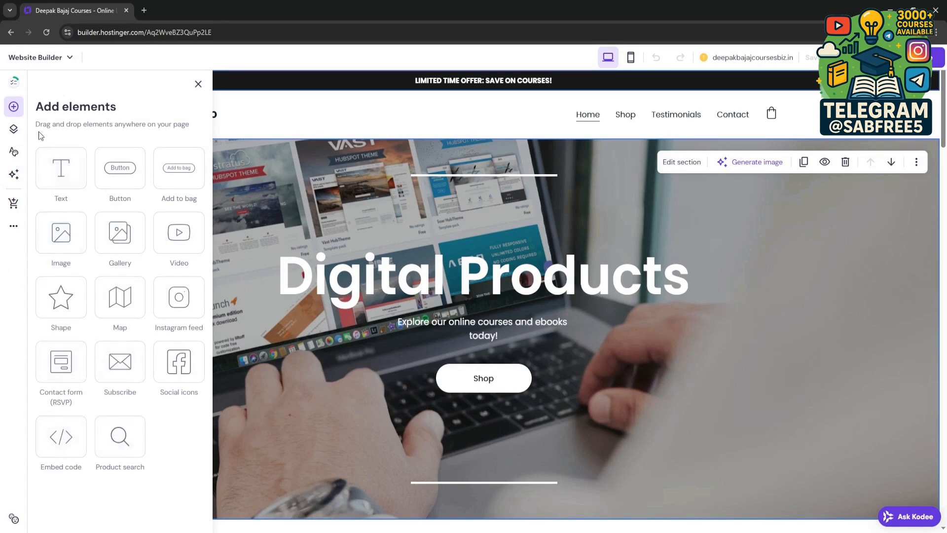
{"action": "left_click", "coordinate": [14, 129]}
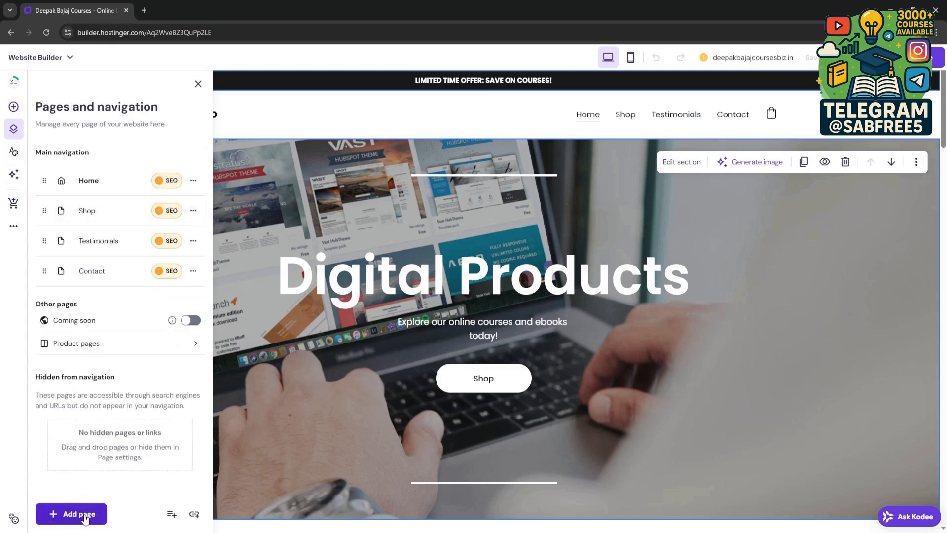
{"action": "left_click", "coordinate": [15, 176]}
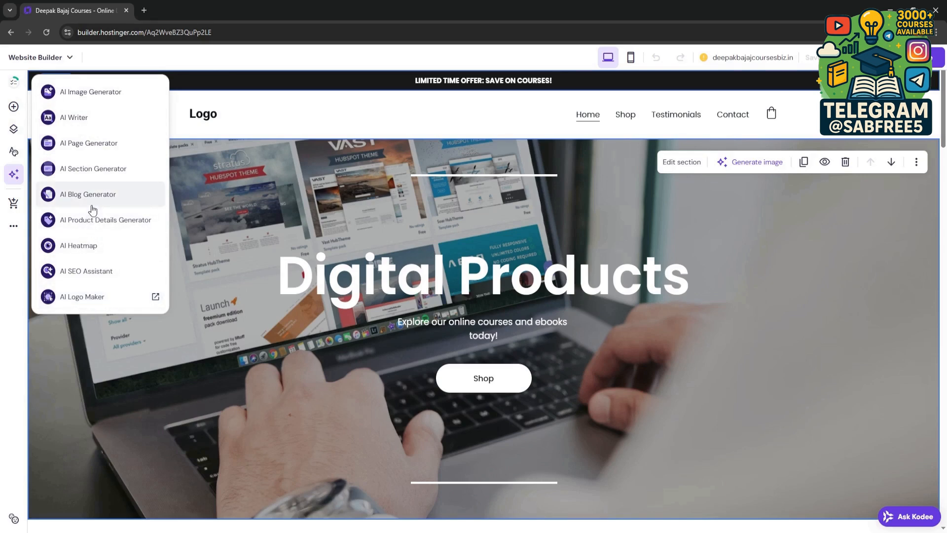
{"action": "left_click", "coordinate": [16, 210]}
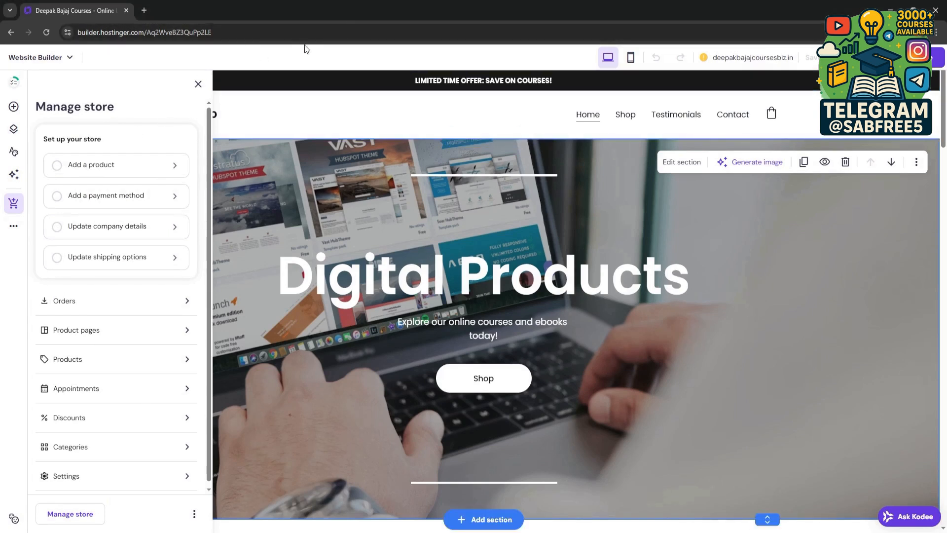
{"action": "left_click", "coordinate": [287, 307]}
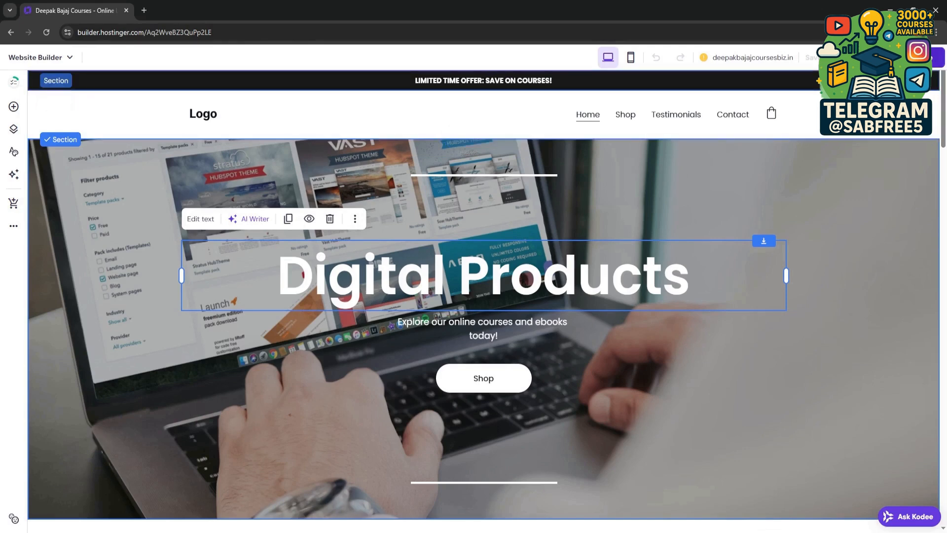
Step: Publish the website and open the published site on its temporary domain
{"action": "left_click", "coordinate": [909, 58]}
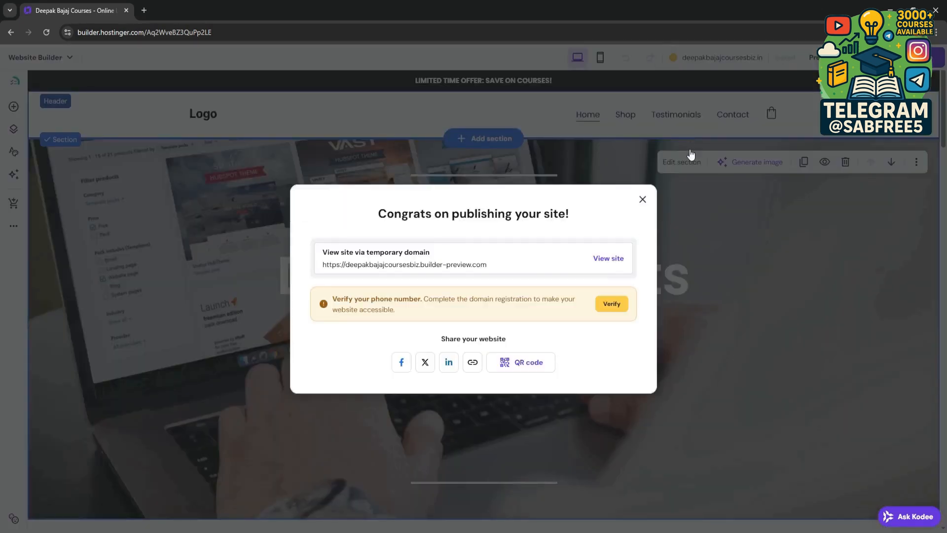
{"action": "left_click", "coordinate": [614, 262]}
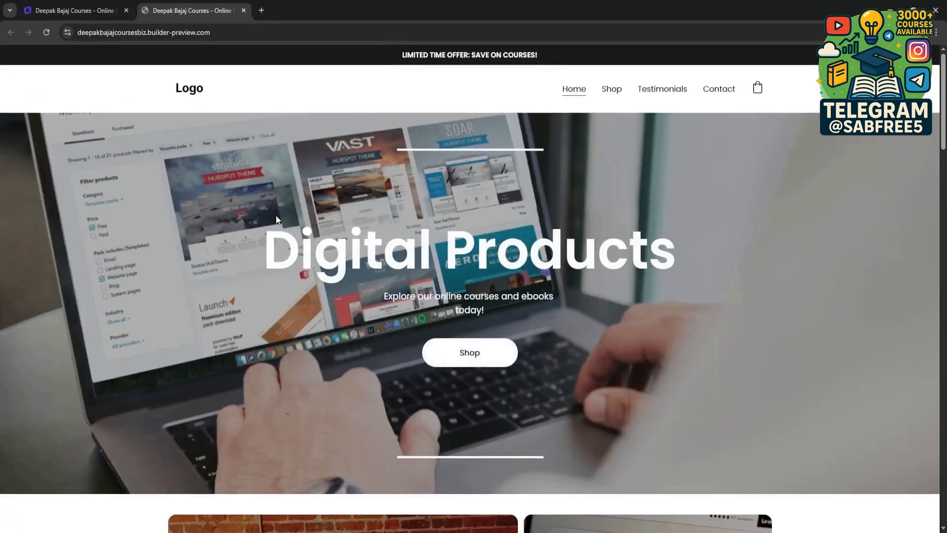
Step: Examine the published home page from the hero section through the products, testimonial, and about section to the footer
{"action": "triple_click", "coordinate": [300, 245]}
{"action": "left_click", "coordinate": [160, 101]}
{"action": "scroll", "coordinate": [148, 105], "scroll_direction": "down", "scroll_amount": 1}
{"action": "scroll", "coordinate": [148, 105], "scroll_direction": "down", "scroll_amount": 6}
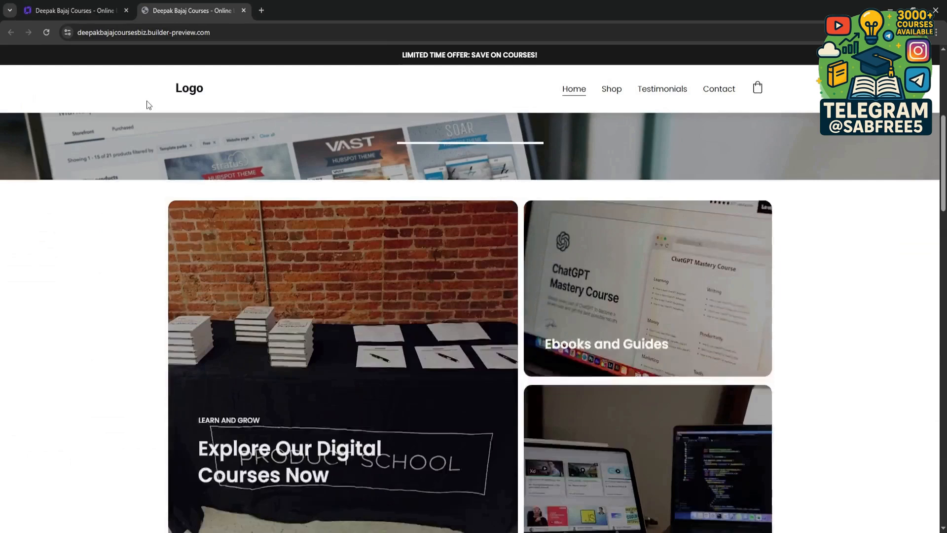
{"action": "scroll", "coordinate": [148, 105], "scroll_direction": "down", "scroll_amount": 5}
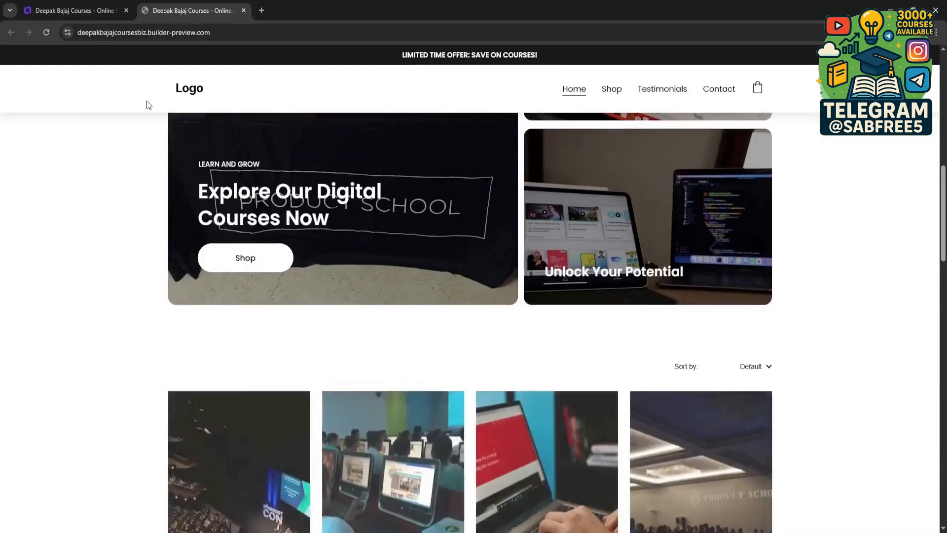
{"action": "scroll", "coordinate": [148, 105], "scroll_direction": "down", "scroll_amount": 9}
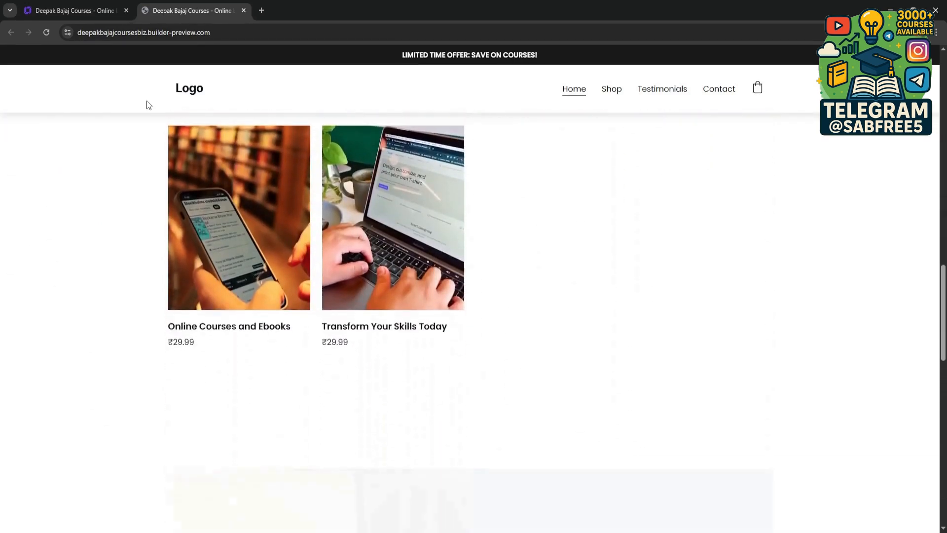
{"action": "scroll", "coordinate": [148, 105], "scroll_direction": "down", "scroll_amount": 8}
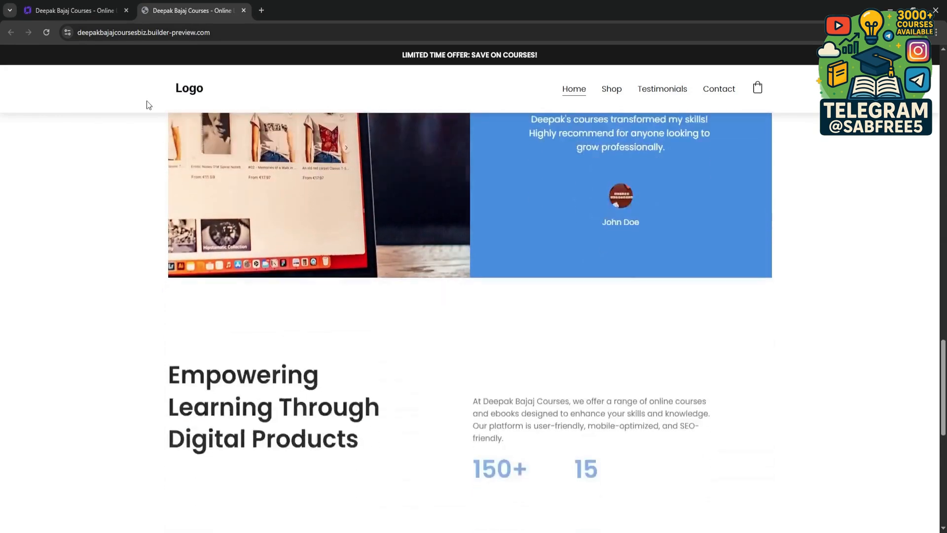
{"action": "scroll", "coordinate": [147, 103], "scroll_direction": "down", "scroll_amount": 6}
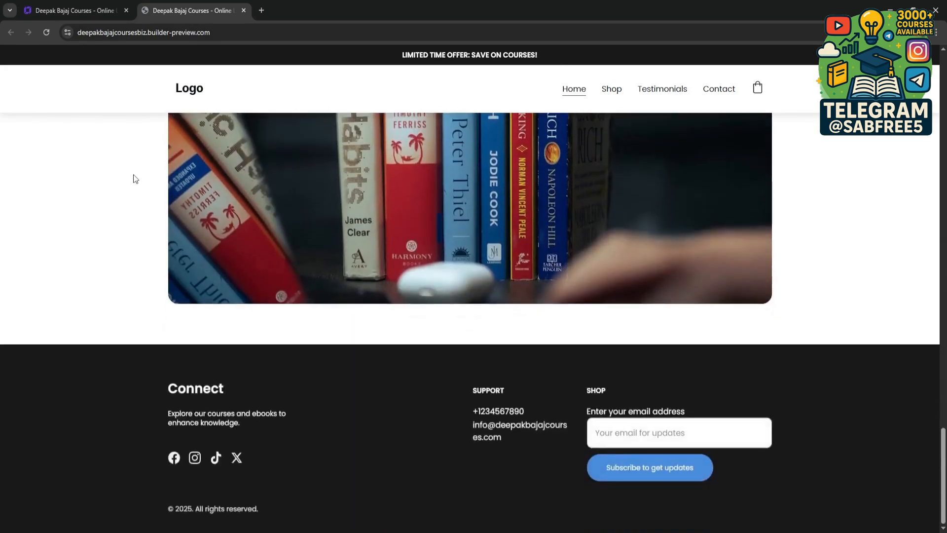
{"action": "scroll", "coordinate": [133, 179], "scroll_direction": "up", "scroll_amount": 2}
{"action": "scroll", "coordinate": [132, 181], "scroll_direction": "down", "scroll_amount": 2}
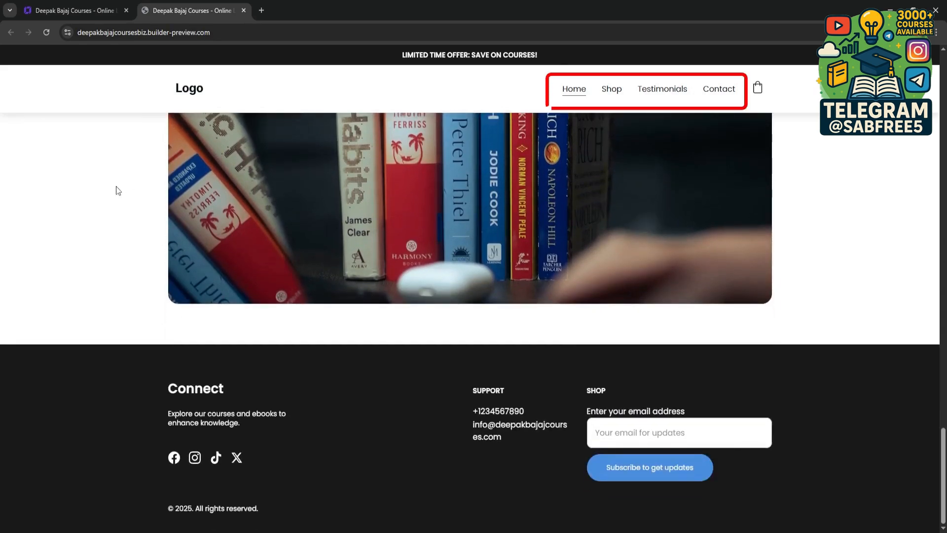
{"action": "scroll", "coordinate": [873, 288], "scroll_direction": "up", "scroll_amount": 8}
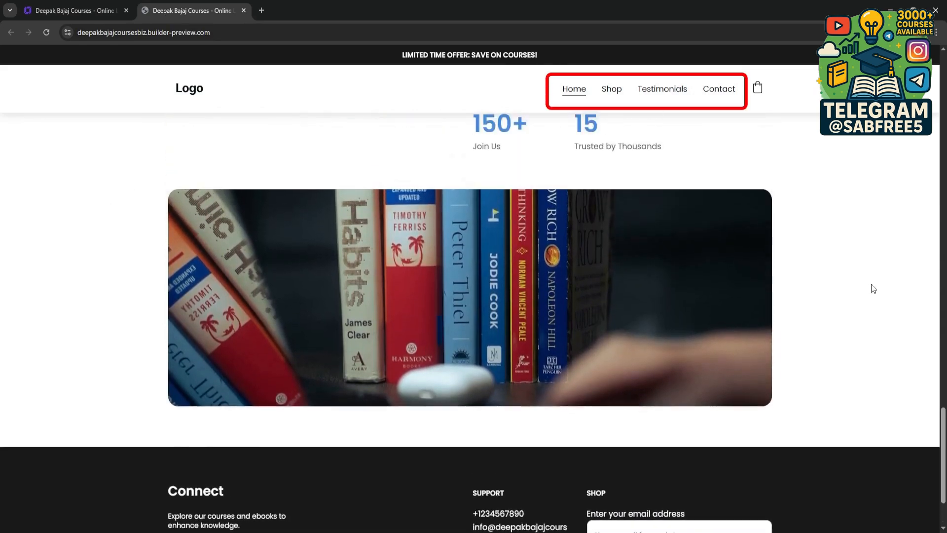
Step: Review the published home page back up to its hero section, including the header navigation and shopping bag
{"action": "scroll", "coordinate": [876, 288], "scroll_direction": "up", "scroll_amount": 8}
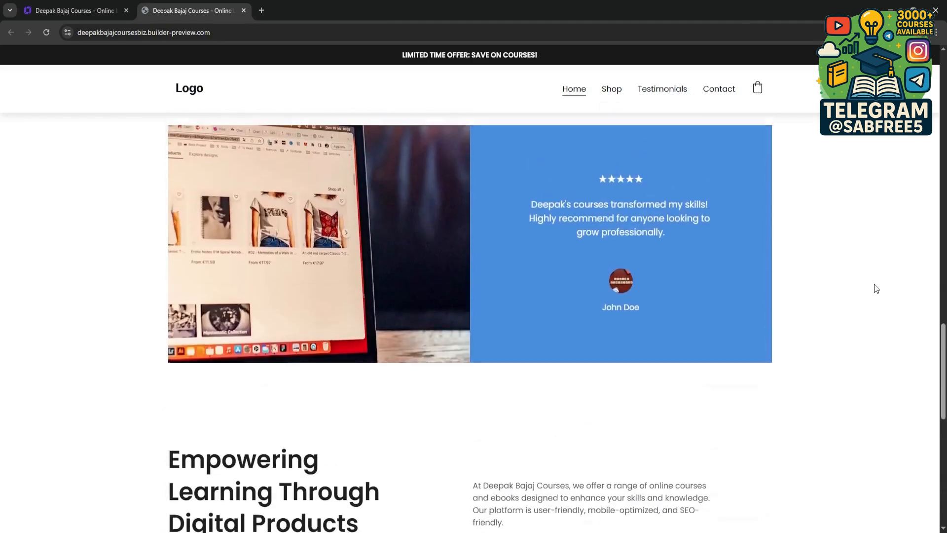
{"action": "scroll", "coordinate": [876, 288], "scroll_direction": "up", "scroll_amount": 10}
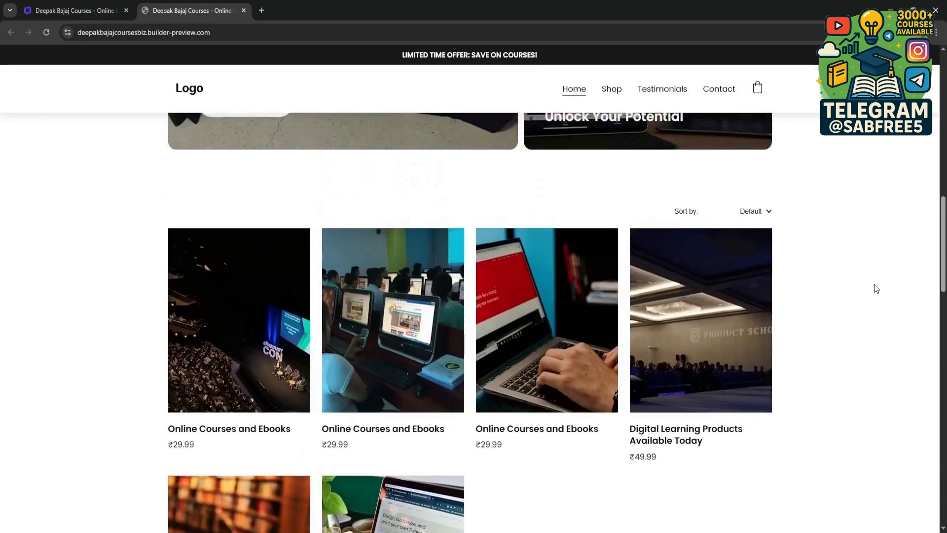
{"action": "scroll", "coordinate": [876, 289], "scroll_direction": "up", "scroll_amount": 8}
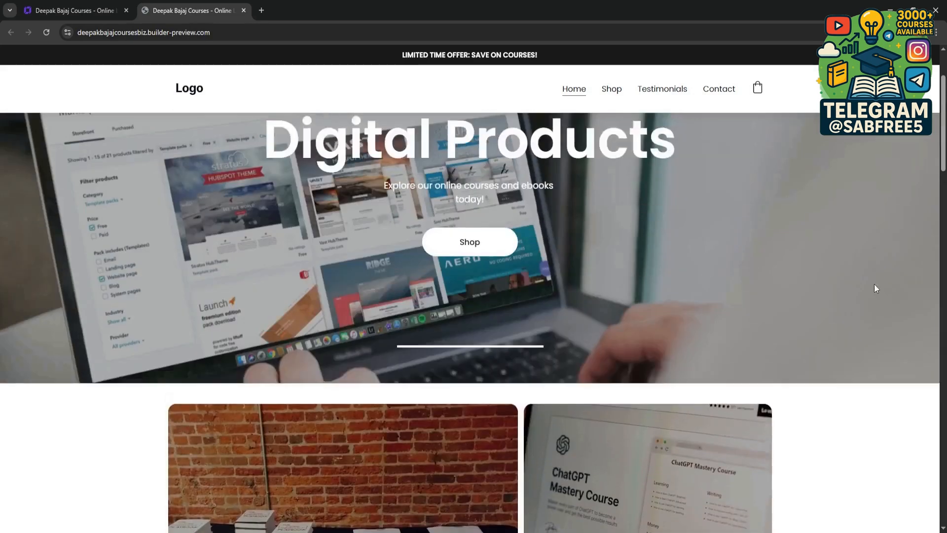
{"action": "scroll", "coordinate": [876, 288], "scroll_direction": "down", "scroll_amount": 2}
{"action": "scroll", "coordinate": [875, 289], "scroll_direction": "up", "scroll_amount": 2}
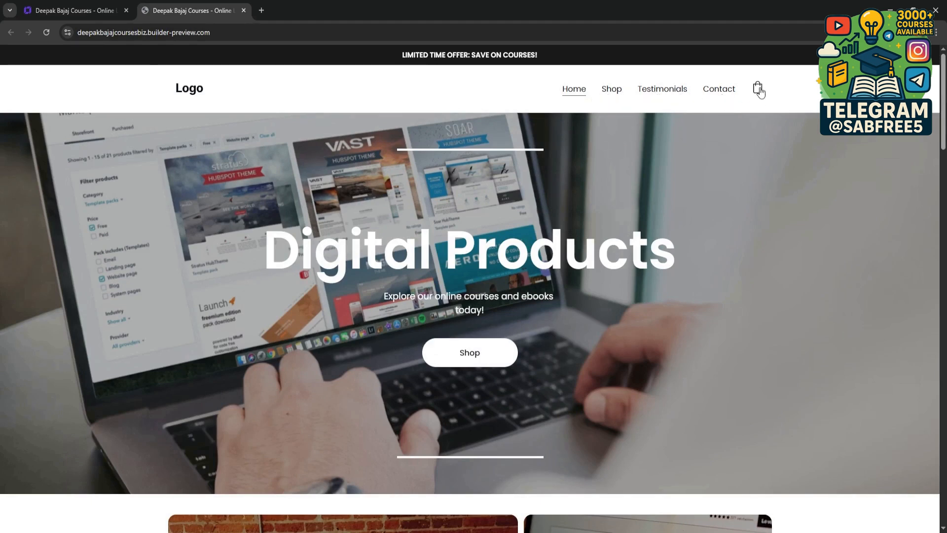
{"action": "scroll", "coordinate": [354, 242], "scroll_direction": "down", "scroll_amount": 5}
{"action": "scroll", "coordinate": [444, 246], "scroll_direction": "up", "scroll_amount": 3}
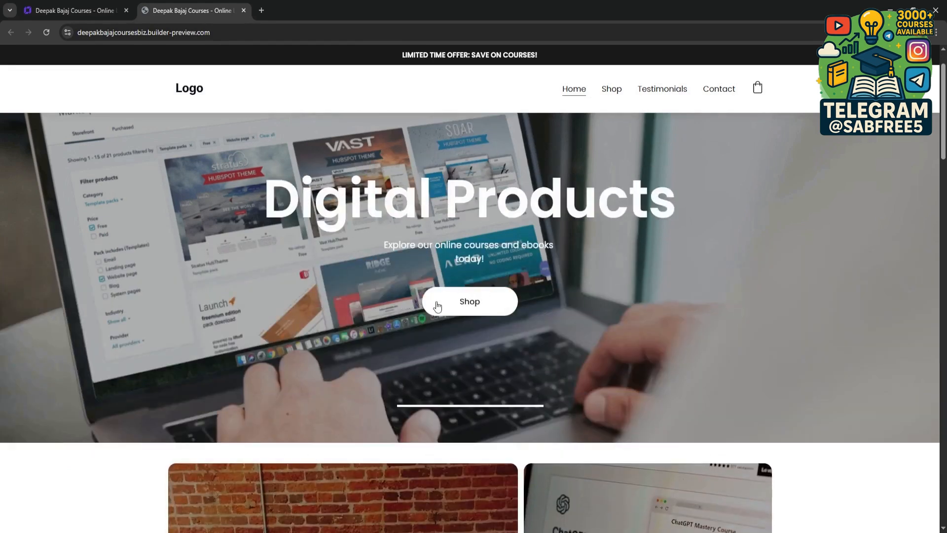
Step: Open the second product, Online Courses and Ebooks with the computer classroom photo, from the home page's product list
{"action": "scroll", "coordinate": [315, 273], "scroll_direction": "down", "scroll_amount": 10}
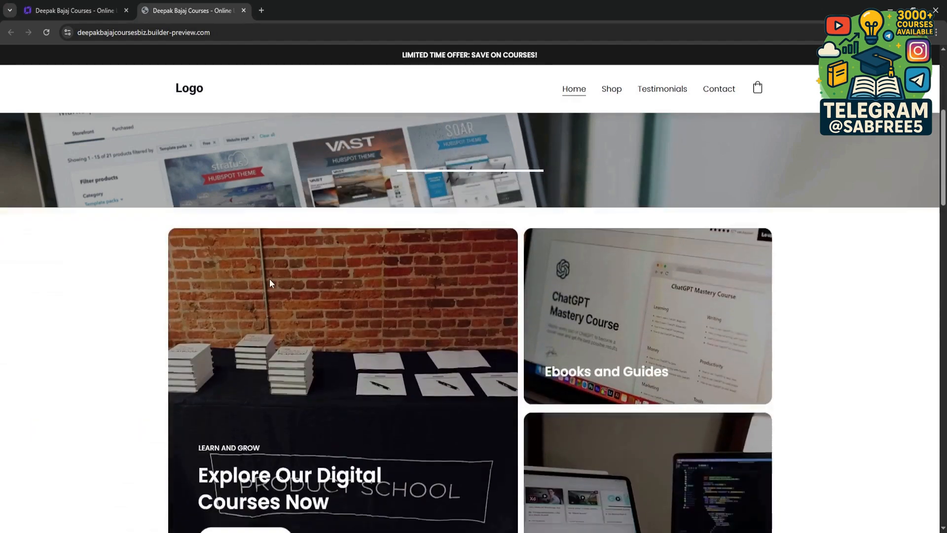
{"action": "scroll", "coordinate": [359, 239], "scroll_direction": "down", "scroll_amount": 1}
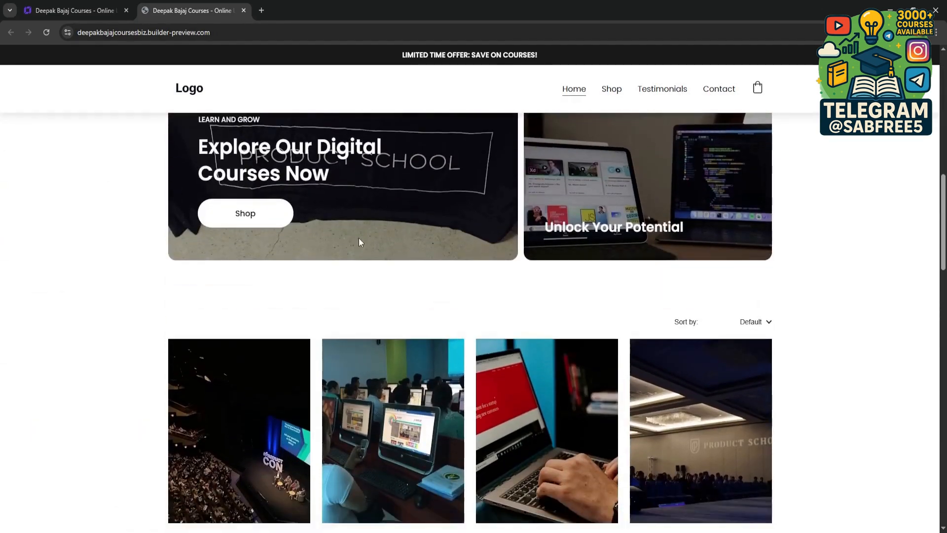
{"action": "scroll", "coordinate": [257, 258], "scroll_direction": "down", "scroll_amount": 6}
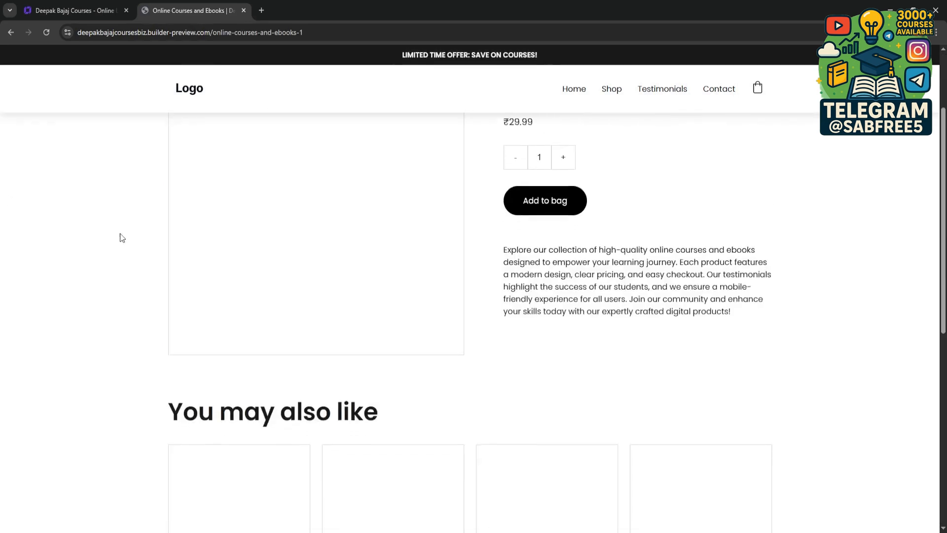
Step: Examine the product page's details and footer, and browse both pages of the "You may also like" products
{"action": "scroll", "coordinate": [122, 238], "scroll_direction": "up", "scroll_amount": 1}
{"action": "scroll", "coordinate": [121, 238], "scroll_direction": "down", "scroll_amount": 8}
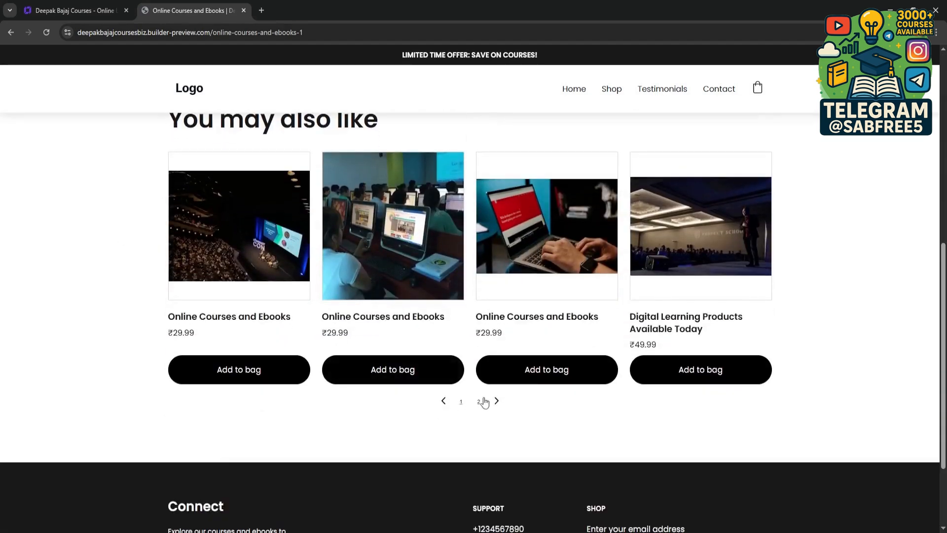
{"action": "left_click", "coordinate": [497, 401]}
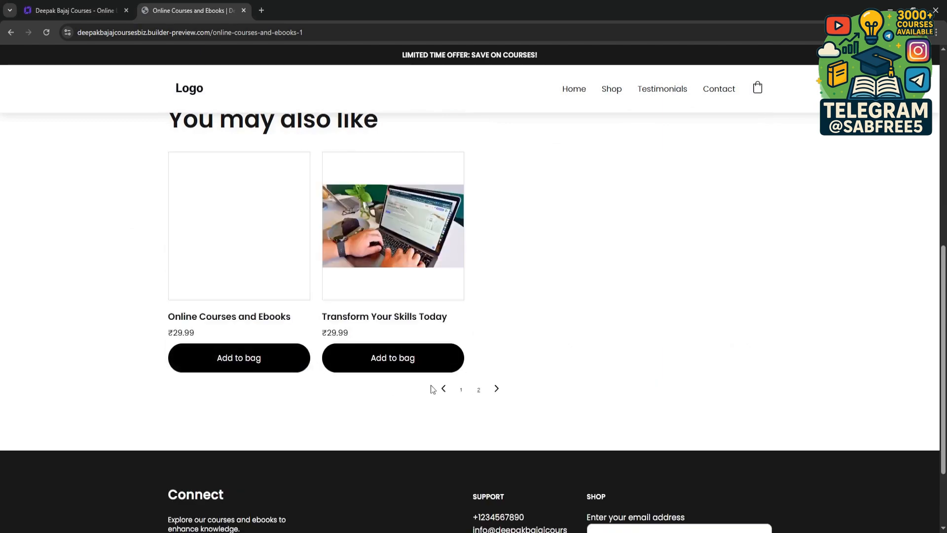
{"action": "left_click", "coordinate": [447, 389]}
{"action": "scroll", "coordinate": [148, 301], "scroll_direction": "down", "scroll_amount": 3}
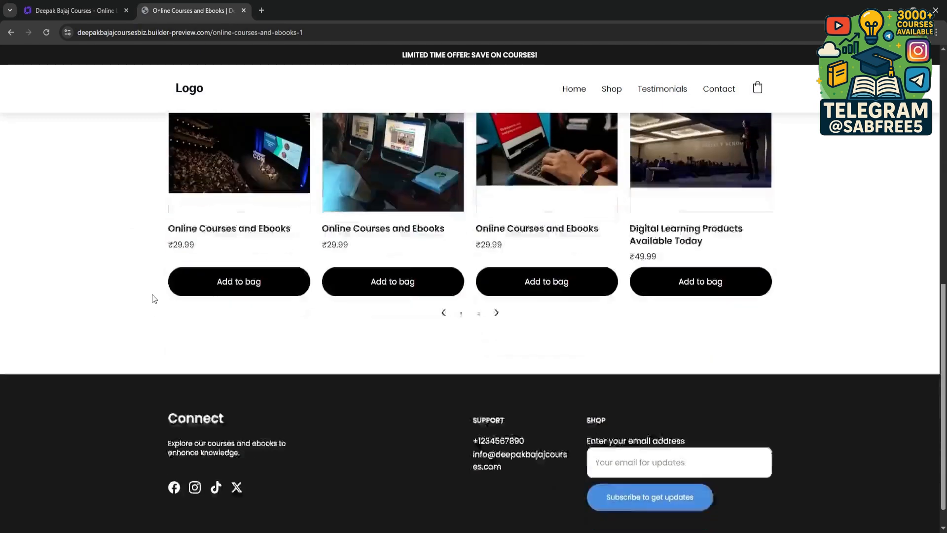
{"action": "scroll", "coordinate": [152, 294], "scroll_direction": "up", "scroll_amount": 10}
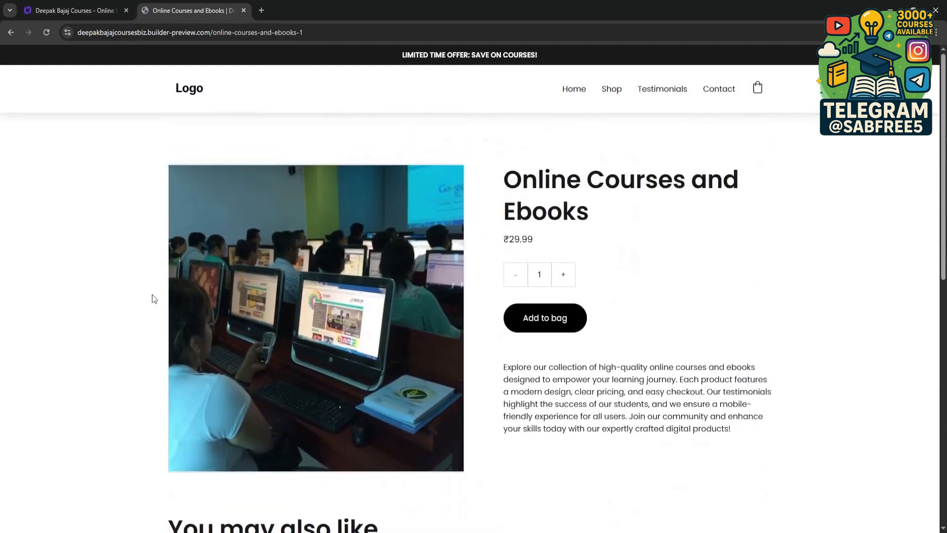